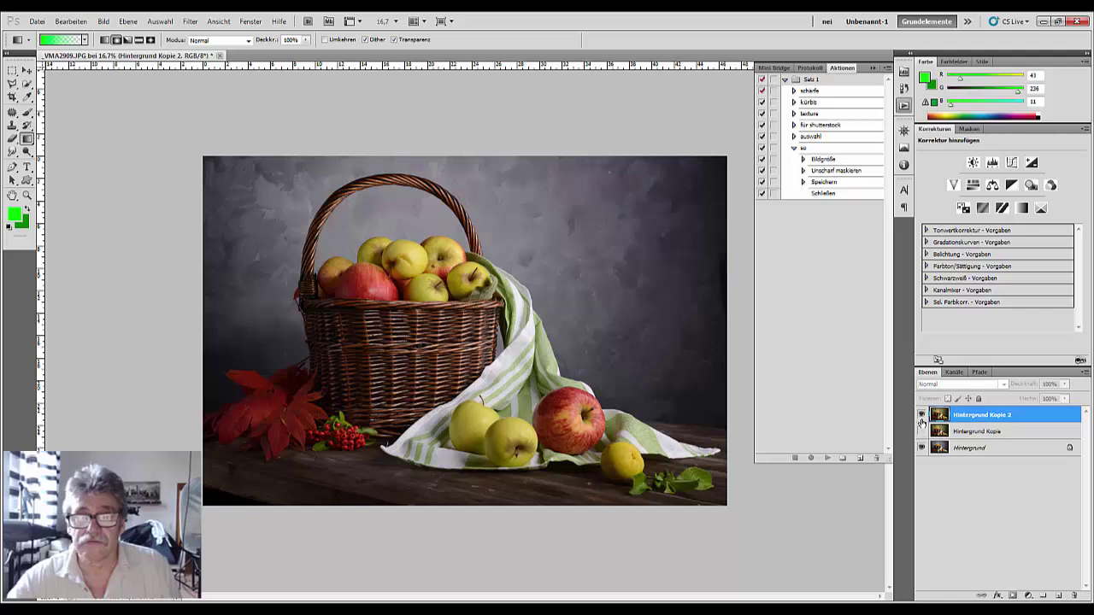
- Show the Hintergrund Kopie 2 layer and inspect its green toning at different magnifications
click(921, 415)
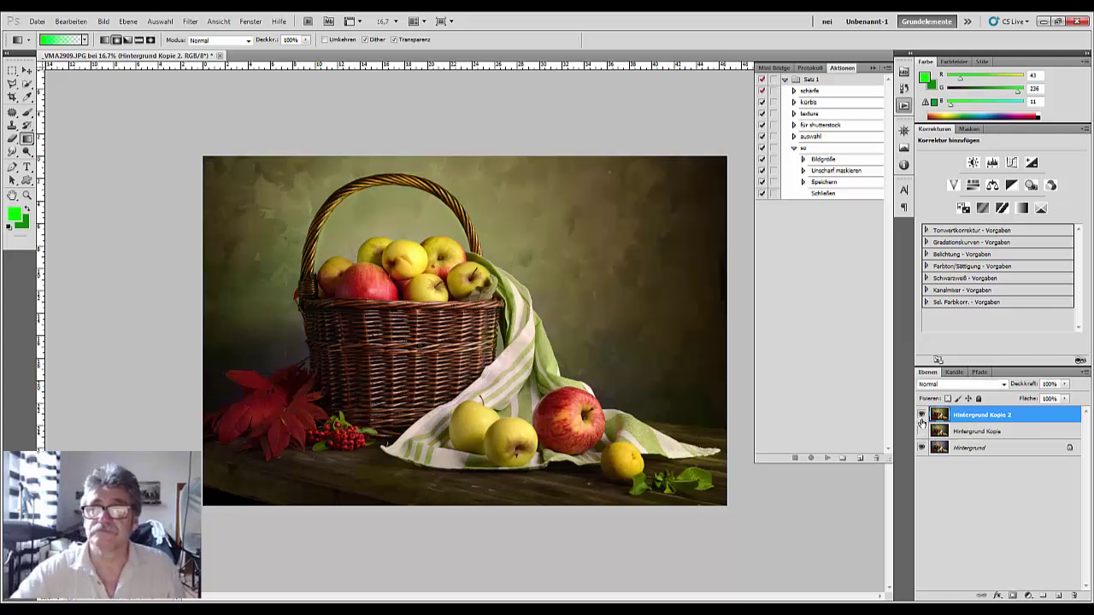
click(872, 68)
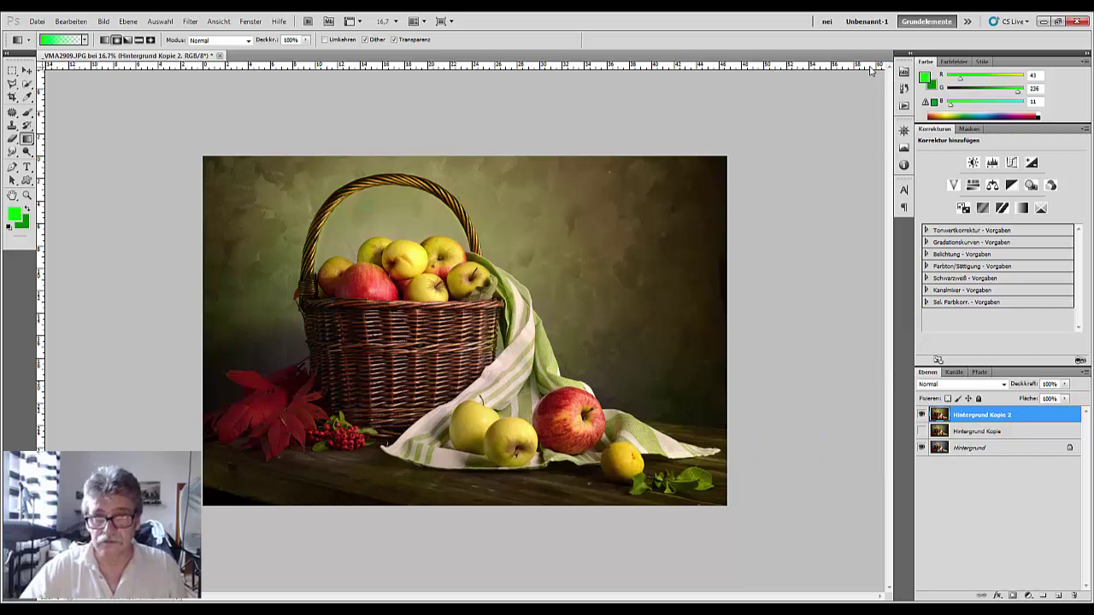
key(ctrl+plus)
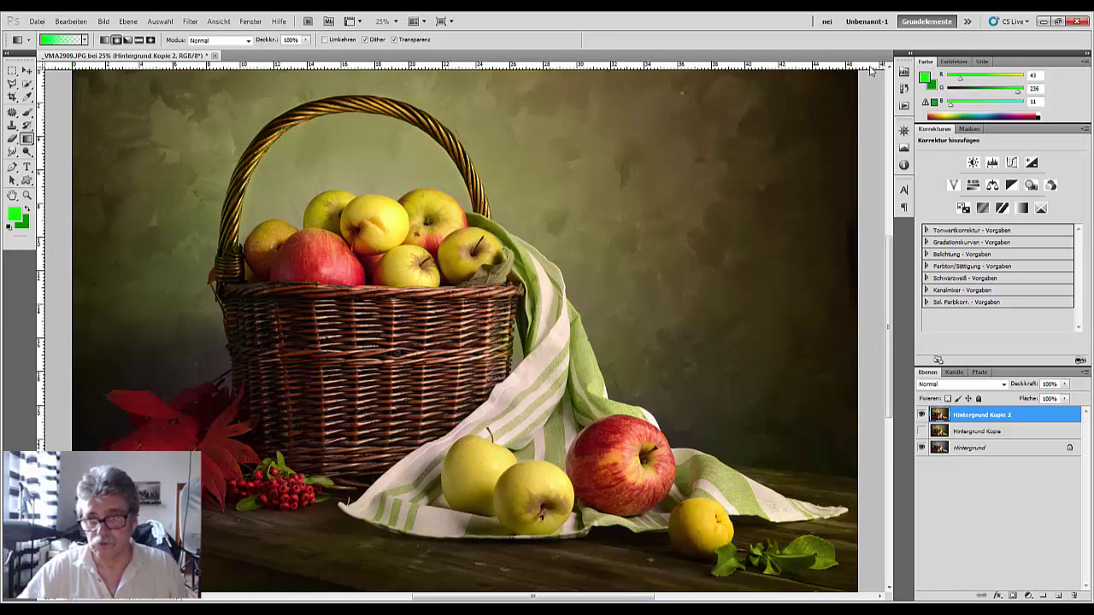
key(ctrl+minus)
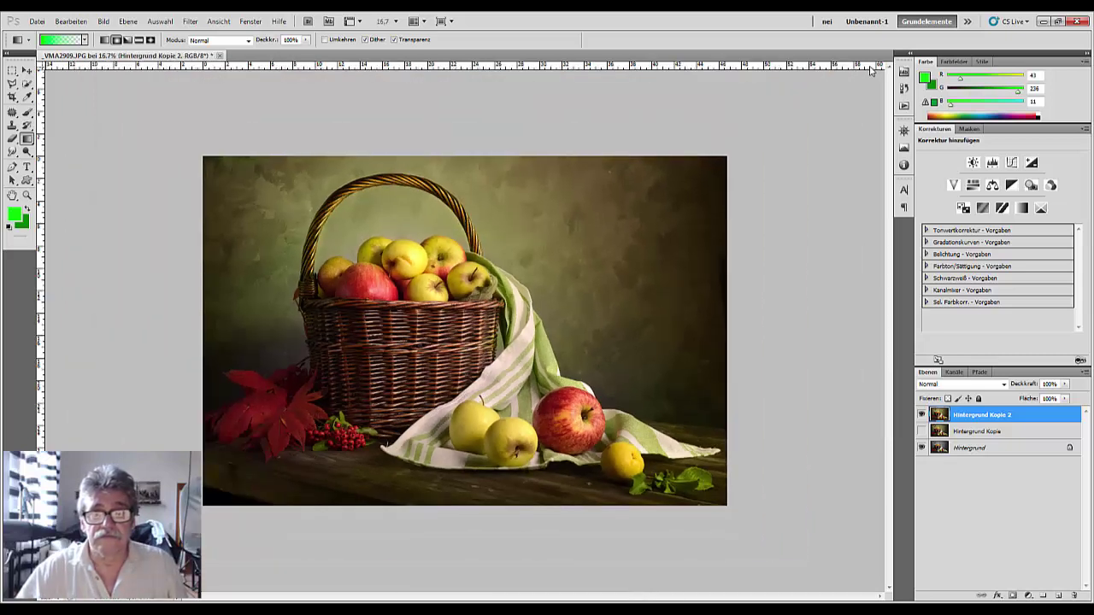
key(ctrl+minus)
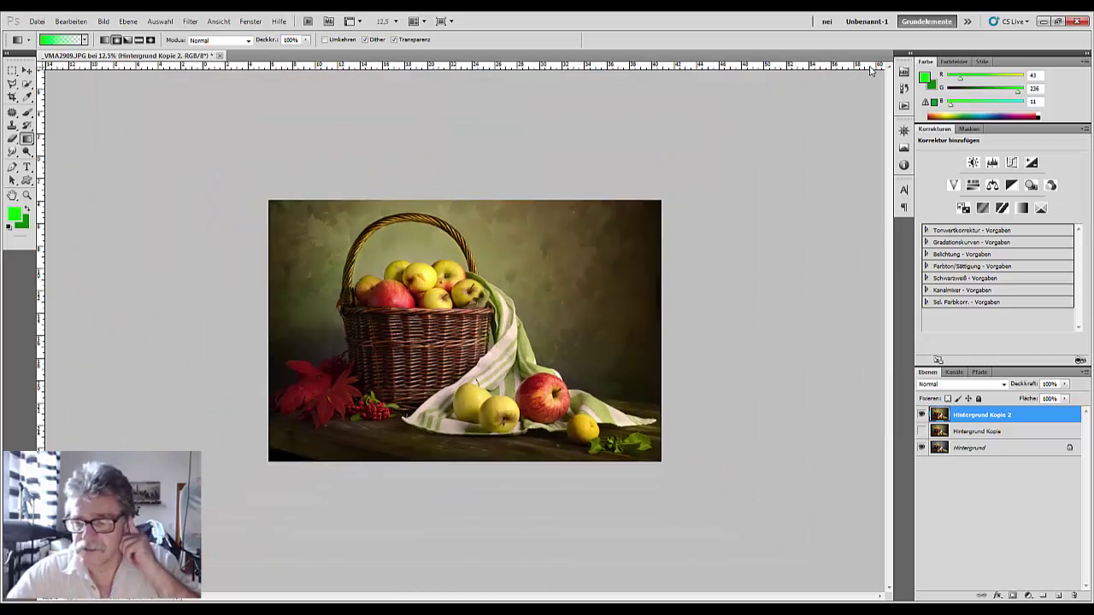
- Hide Hintergrund Kopie 2, duplicate the background layer and move the duplicate to the top of the layer stack
click(922, 416)
drag(1019, 455, 1061, 596)
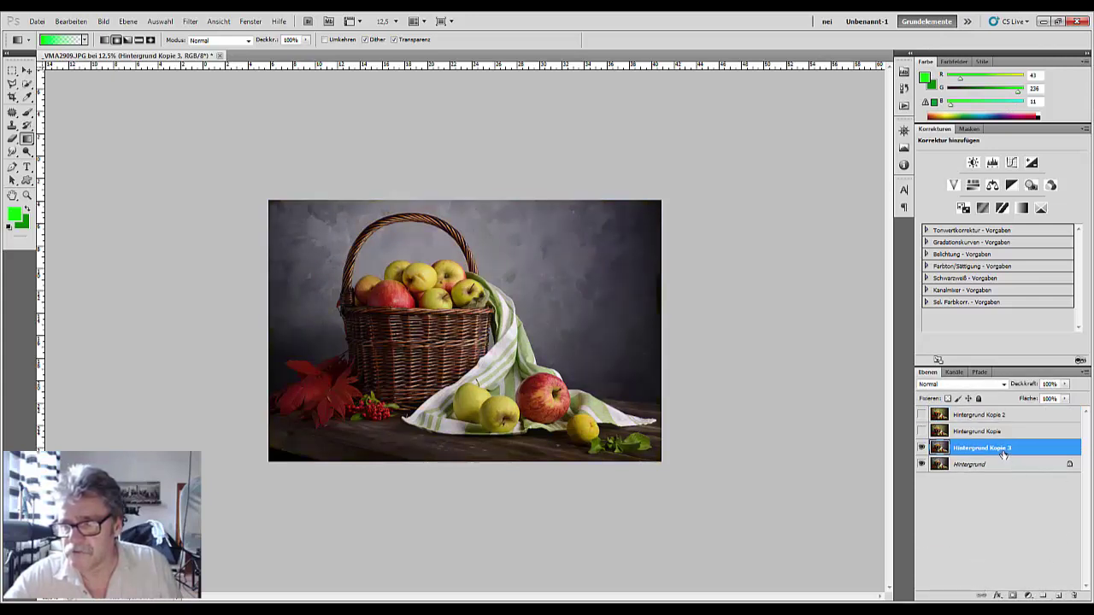
drag(1005, 455, 997, 414)
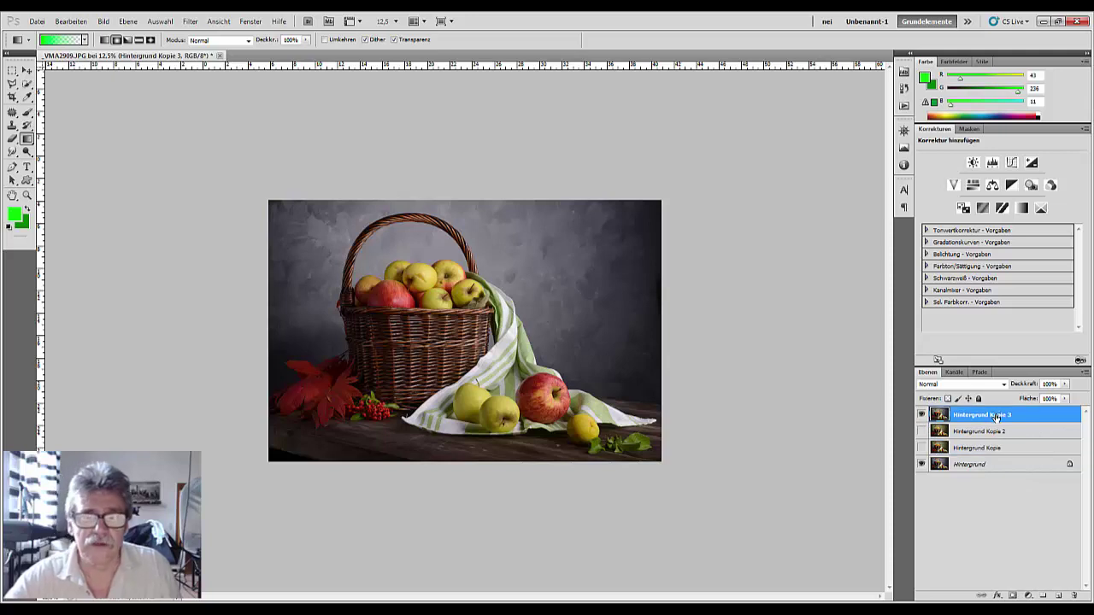
key(ctrl+plus)
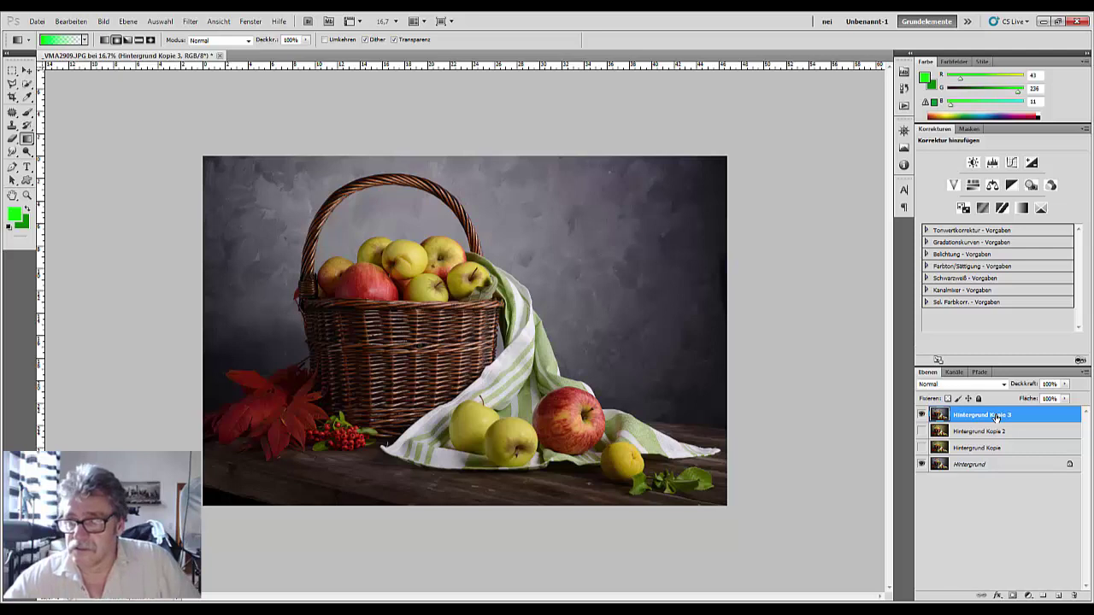
- Add an empty layer above the background duplicate and choose the foreground-to-background gradient for the Gradient tool
click(1059, 596)
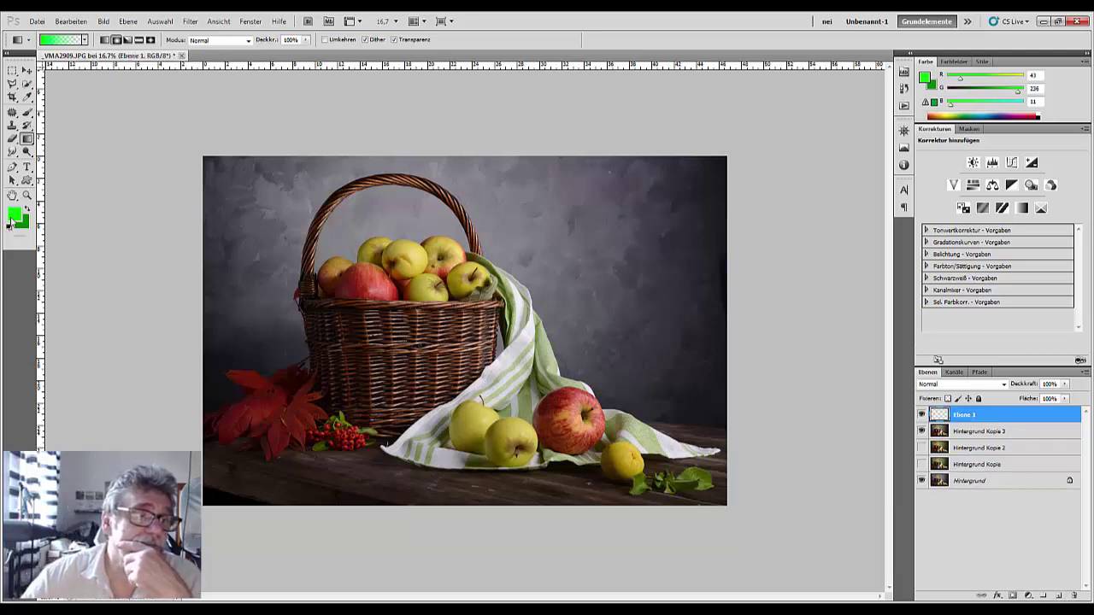
click(27, 141)
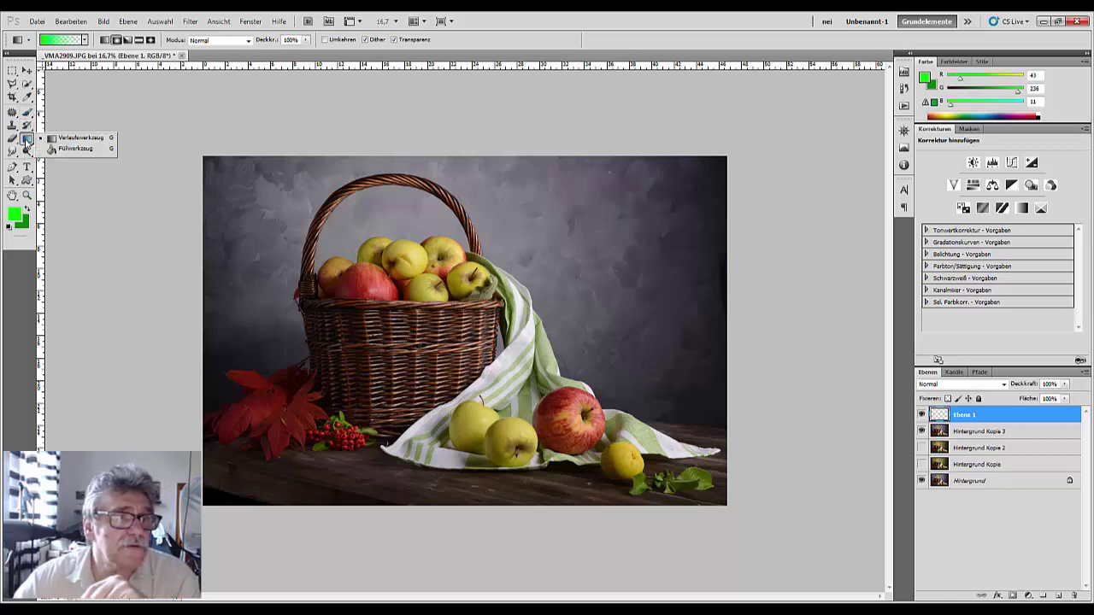
click(84, 40)
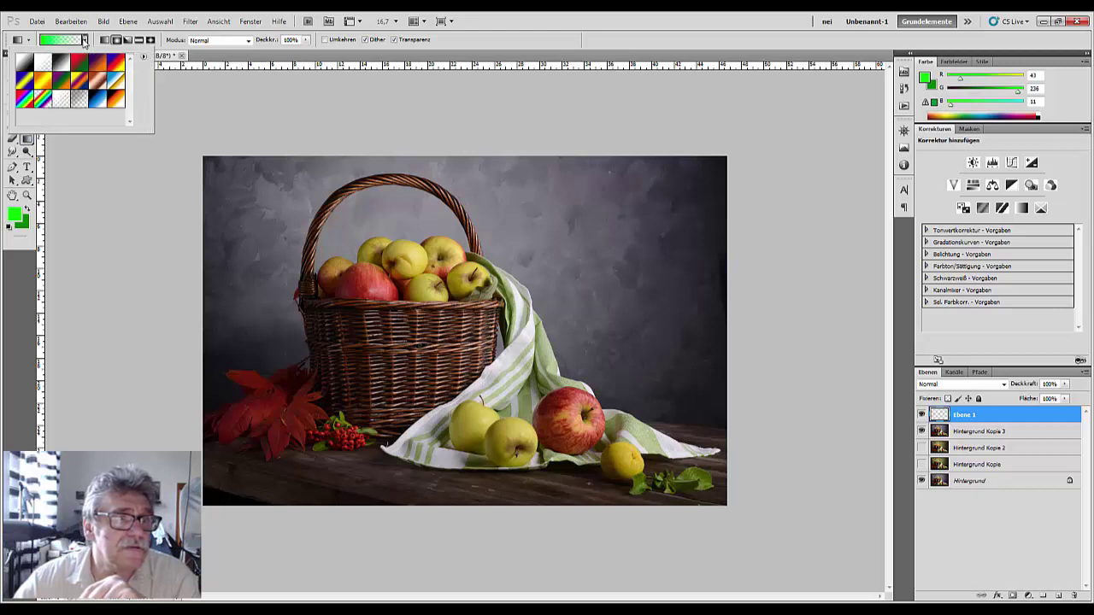
click(27, 61)
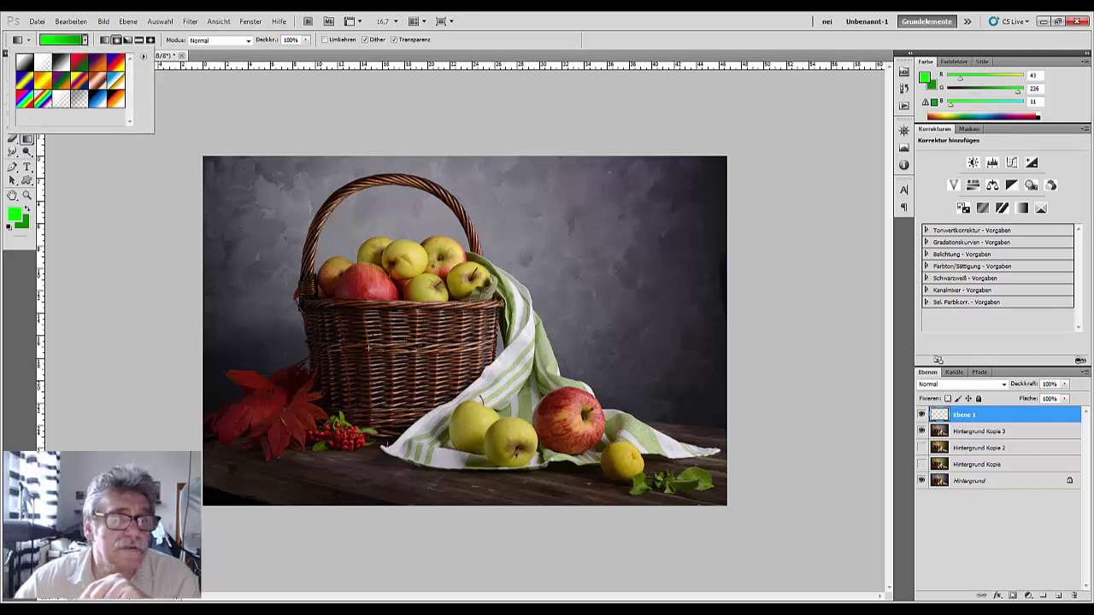
click(393, 301)
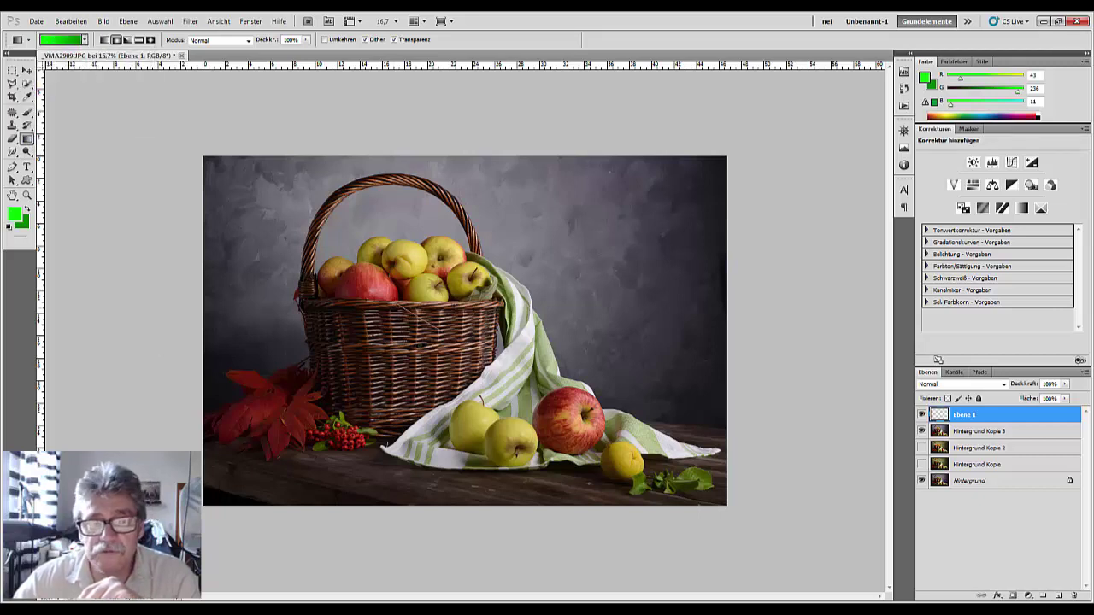
- Fill the new layer with a radial light-to-dark green gradient centred on the basket and set its blend mode to Weiches Licht
drag(402, 291, 611, 402)
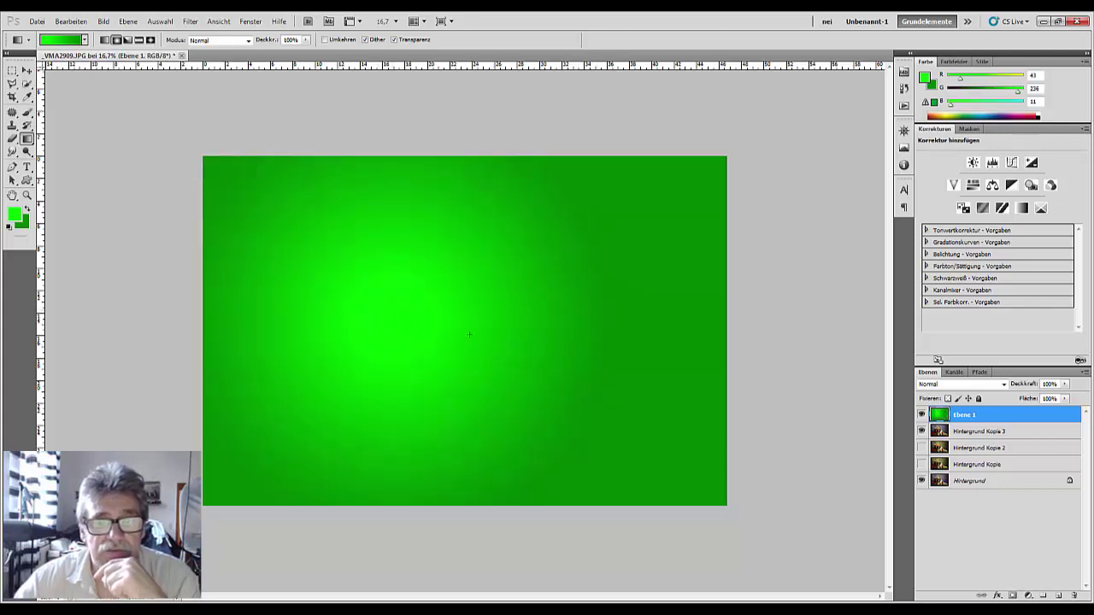
drag(425, 288, 571, 344)
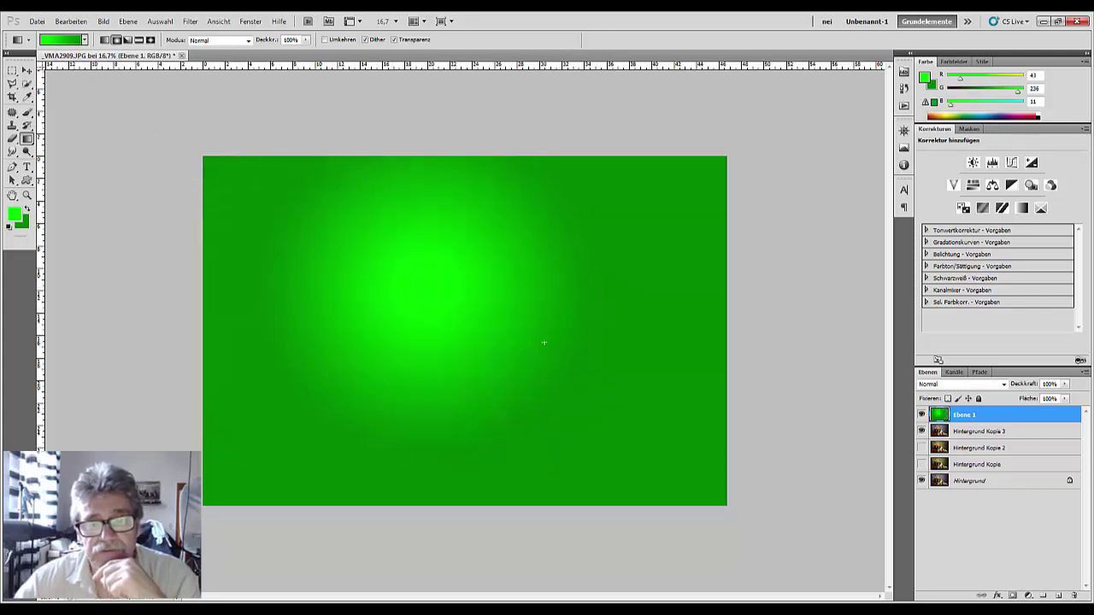
drag(493, 362, 584, 419)
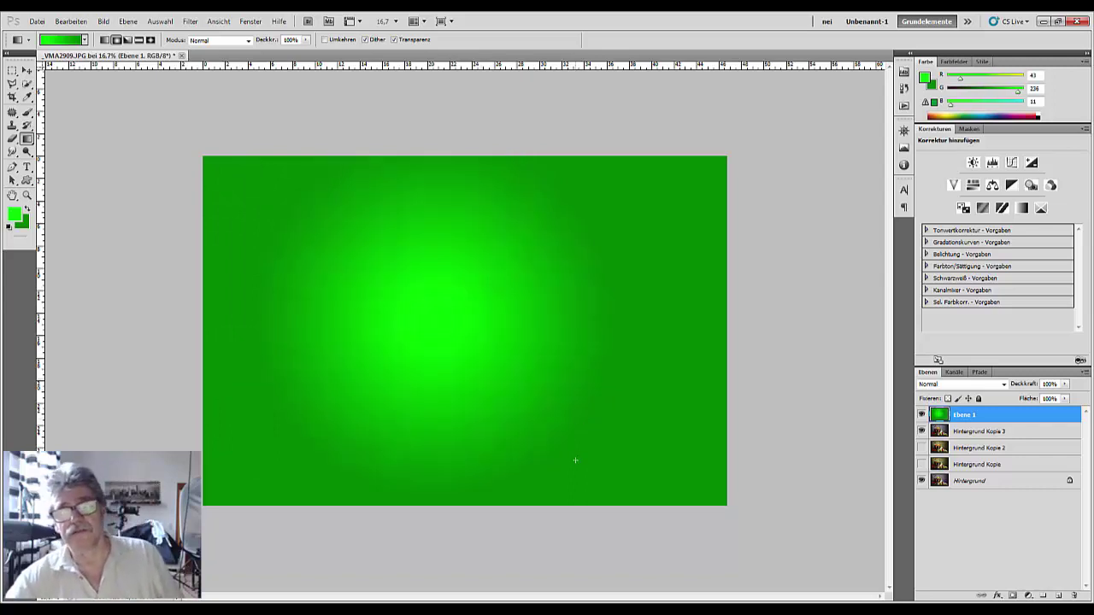
click(939, 385)
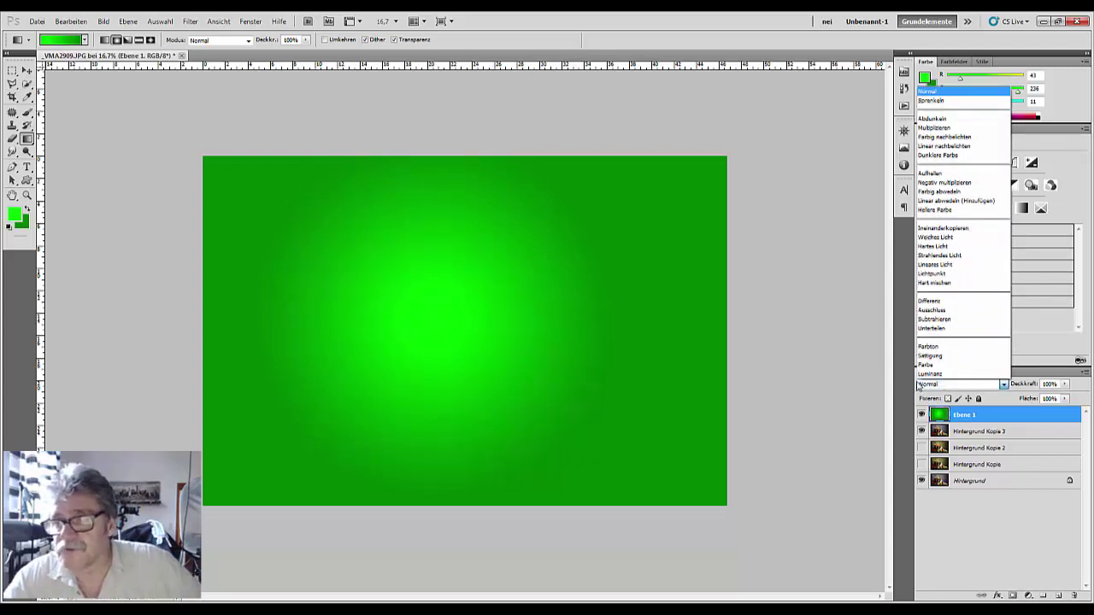
click(934, 238)
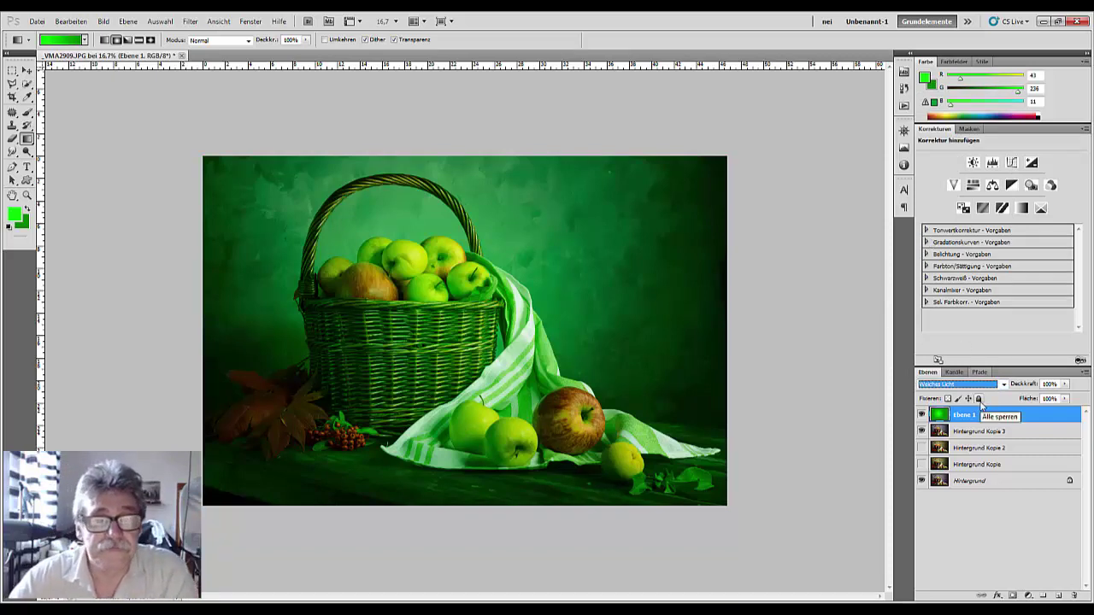
- Add a clipped Farbbalance adjustment, shifting midtones to red +100 and towards yellow, and setting the highlights' Gelb-Blau value to -29
click(992, 186)
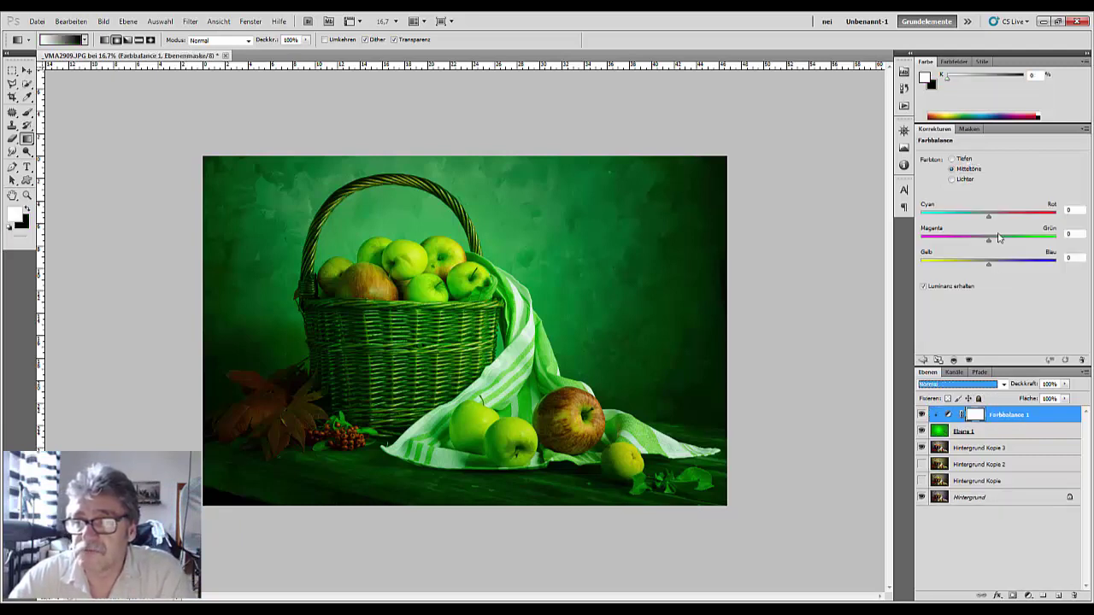
drag(990, 267, 959, 278)
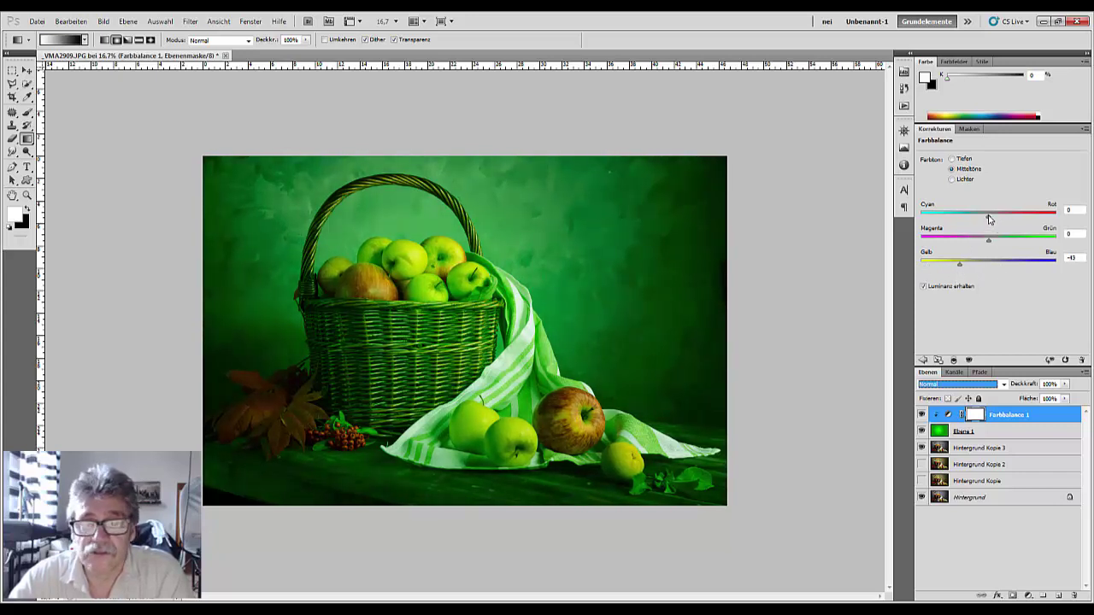
drag(989, 220, 1075, 217)
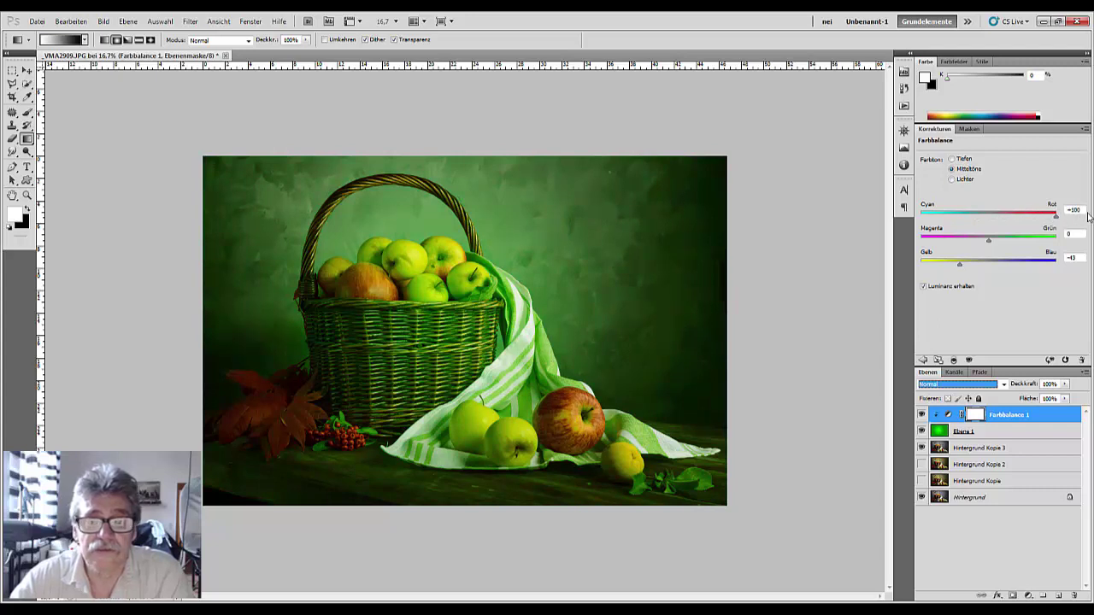
drag(958, 266, 967, 265)
click(951, 178)
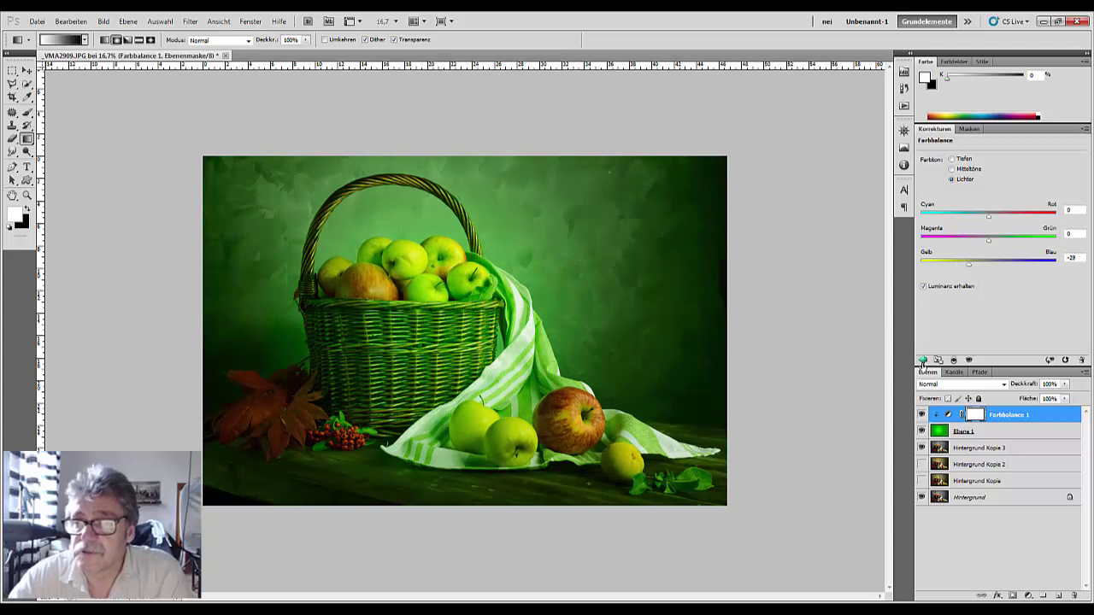
- Add a clipped Farbton/Sättigung adjustment with Farbton -24, Sättigung -19 and Helligkeit -6
click(922, 359)
click(972, 187)
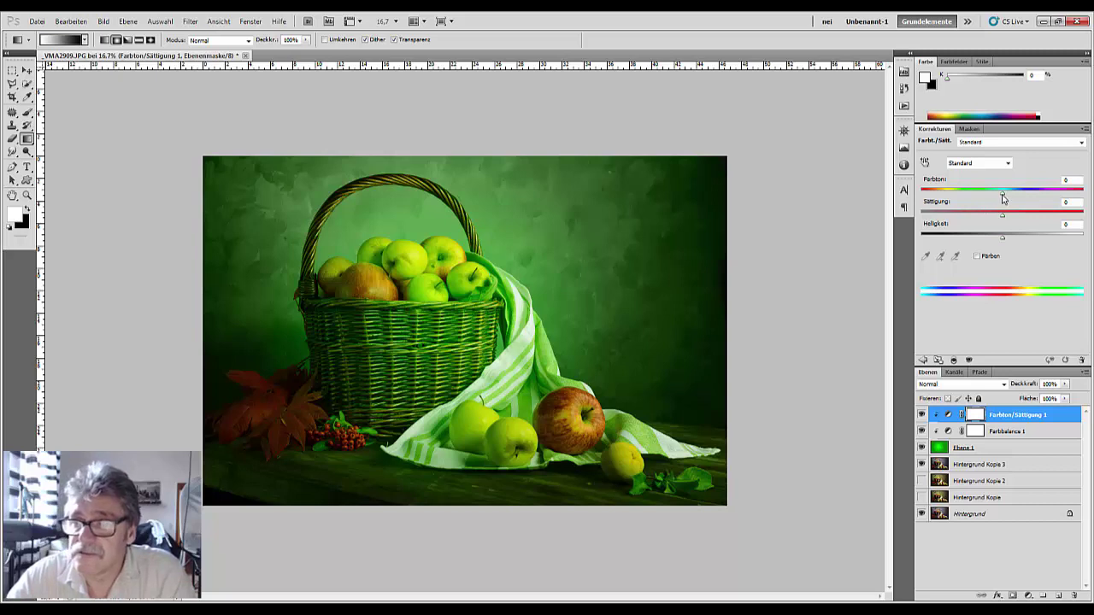
drag(1002, 220, 983, 198)
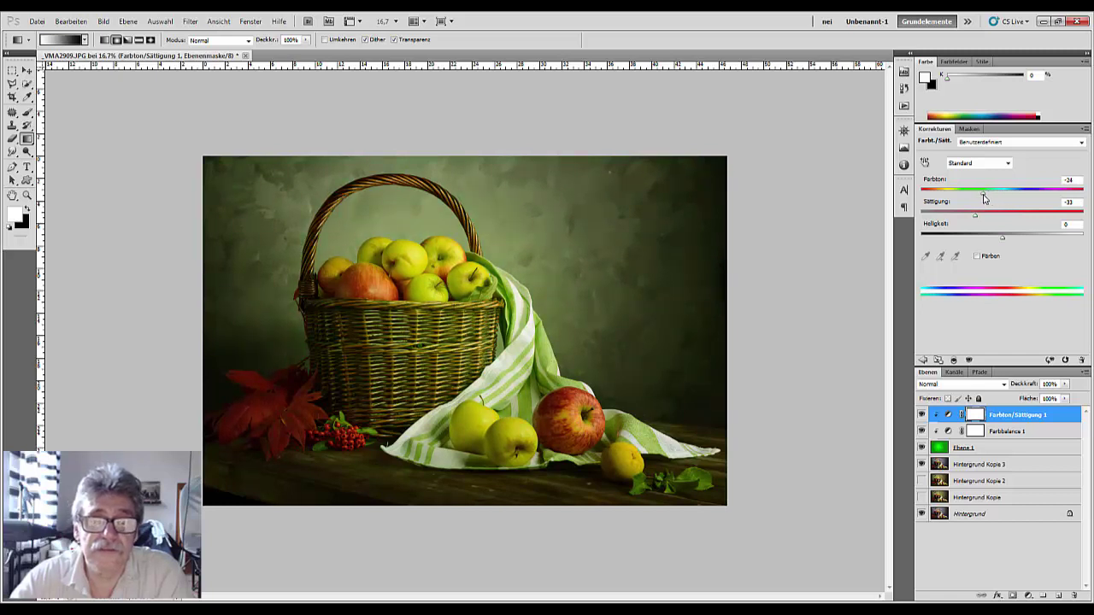
drag(976, 219, 996, 239)
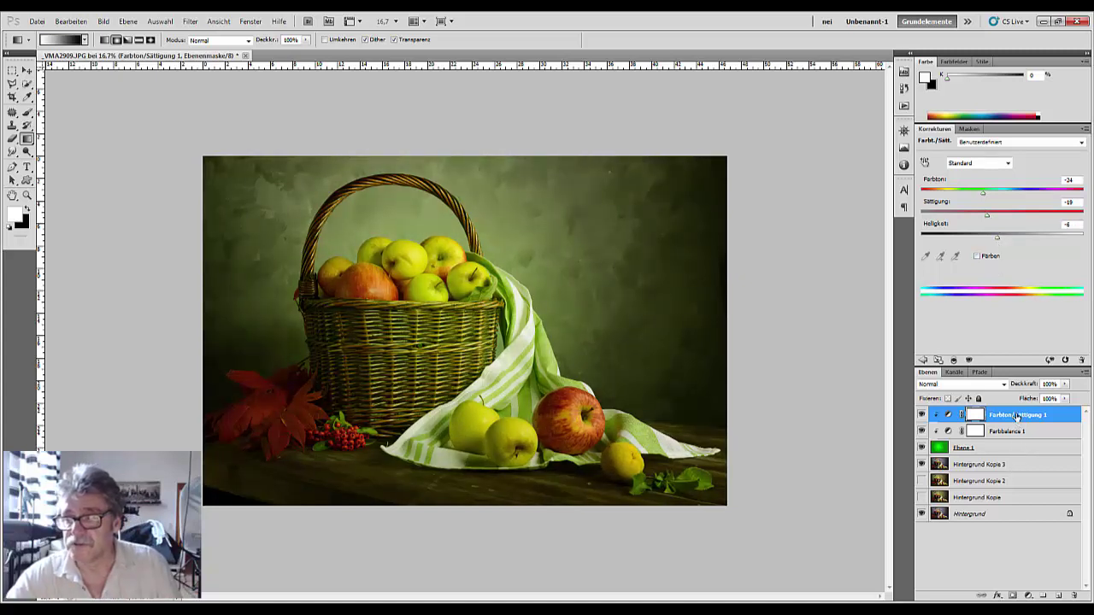
- Merge both adjustment layers, the gradient layer and Hintergrund Kopie 3 into one layer, and compare it with the original
click(1017, 415)
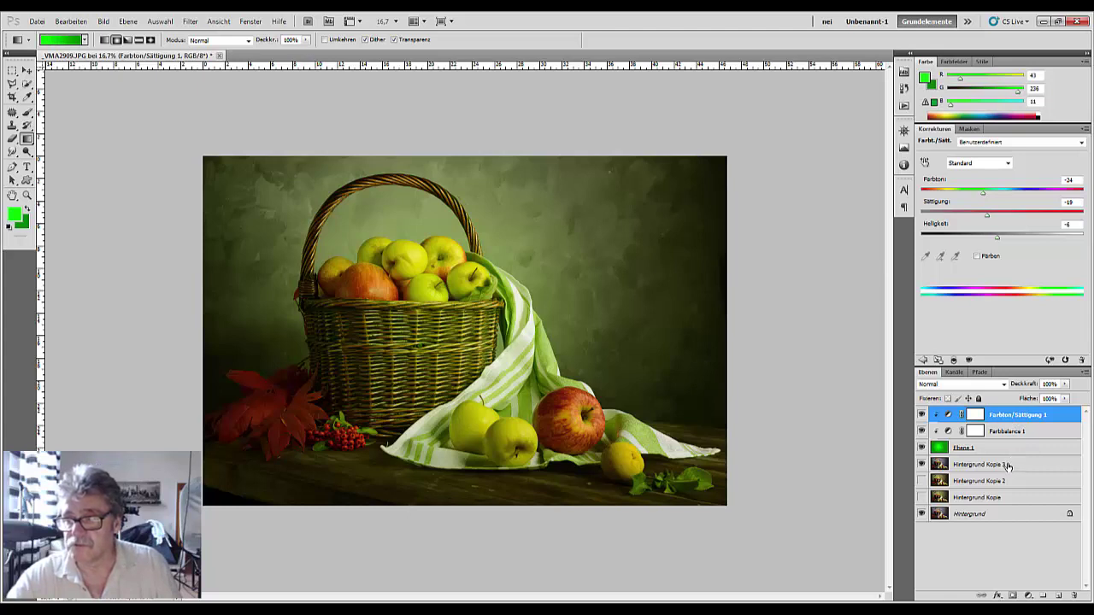
shift+click(1007, 466)
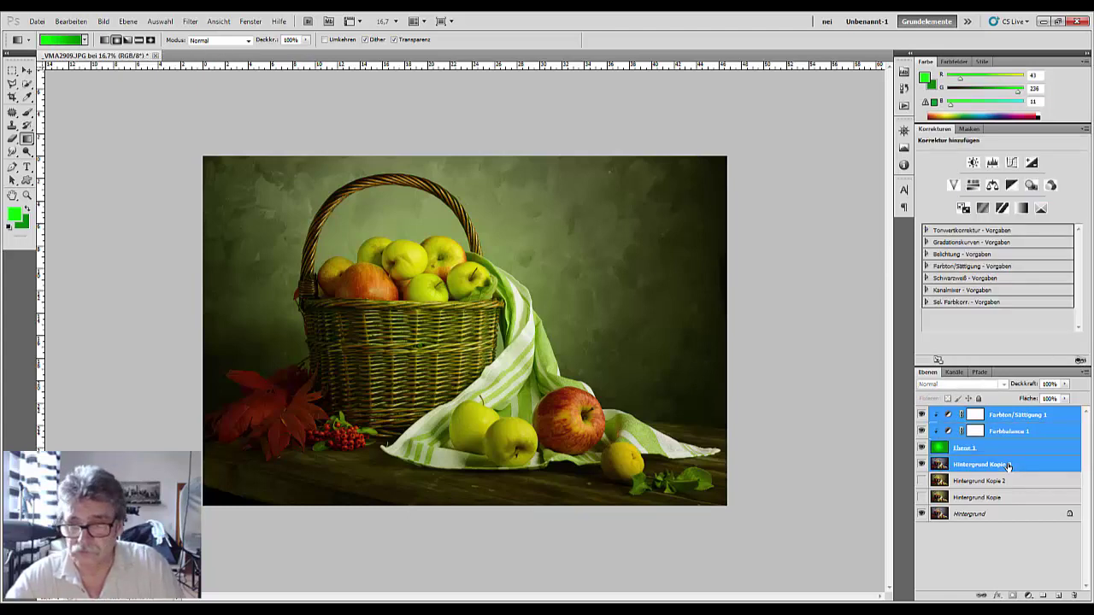
key(ctrl+e)
click(921, 415)
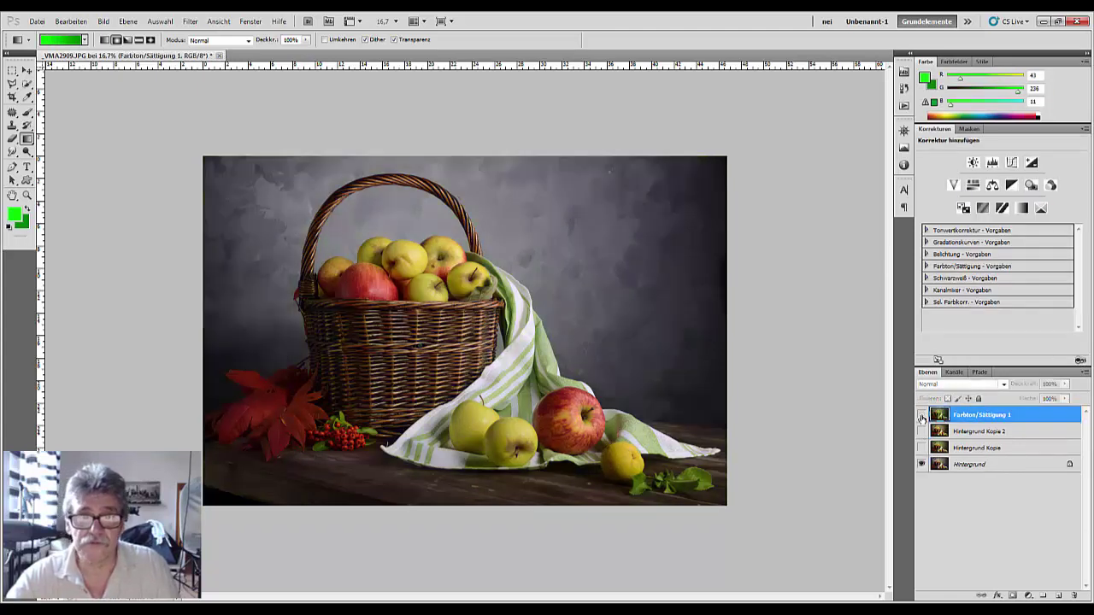
click(922, 415)
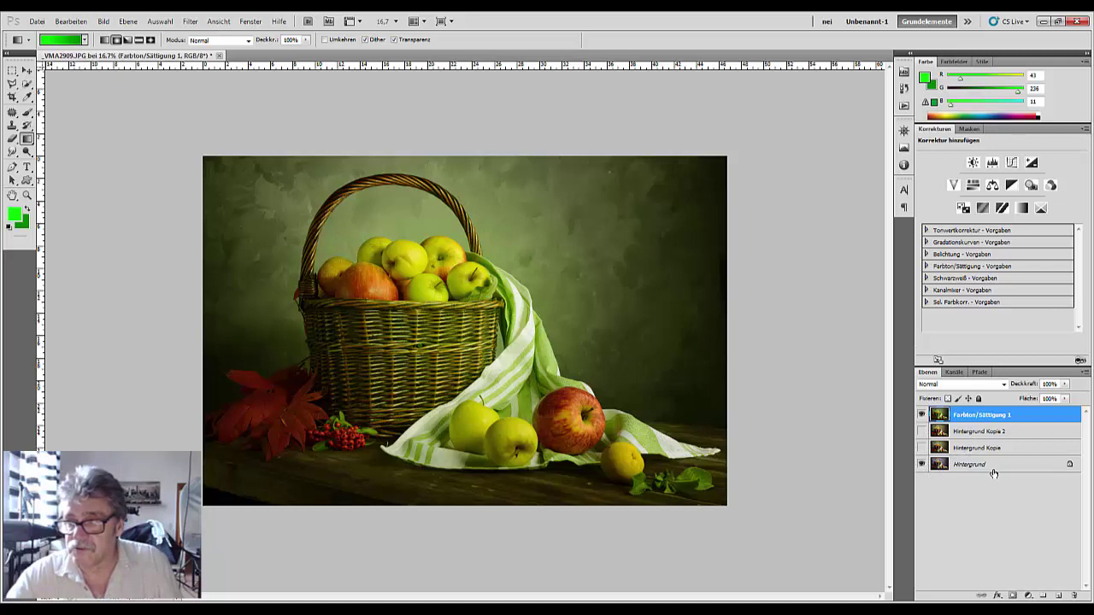
- Duplicate the background directly beneath the merged Farbton/Sättigung 1 layer and add a layer mask to the merged layer
drag(999, 468, 1058, 596)
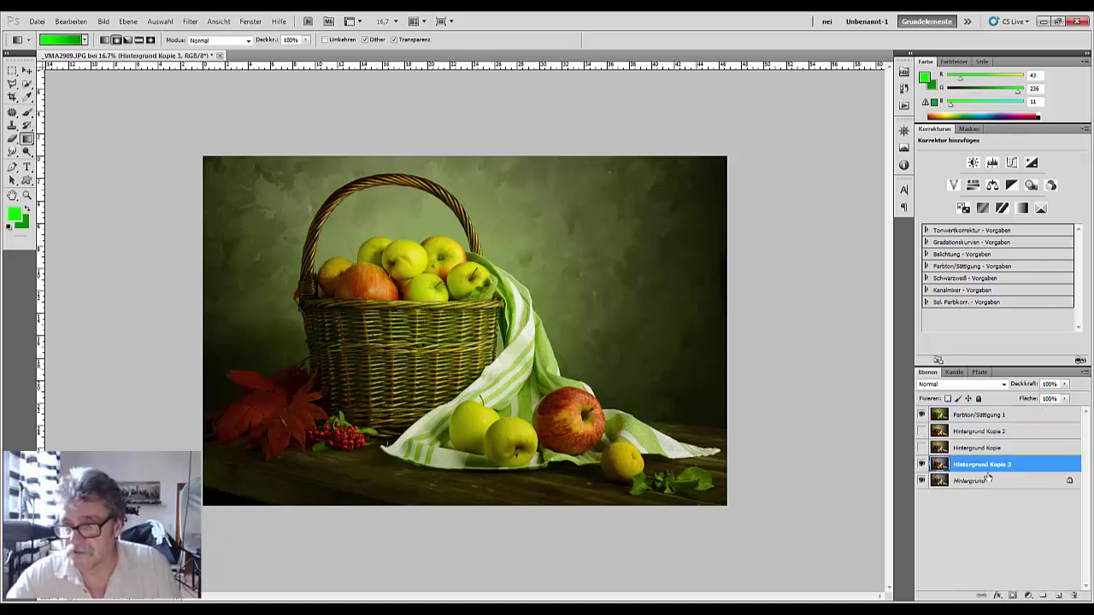
drag(984, 466, 977, 431)
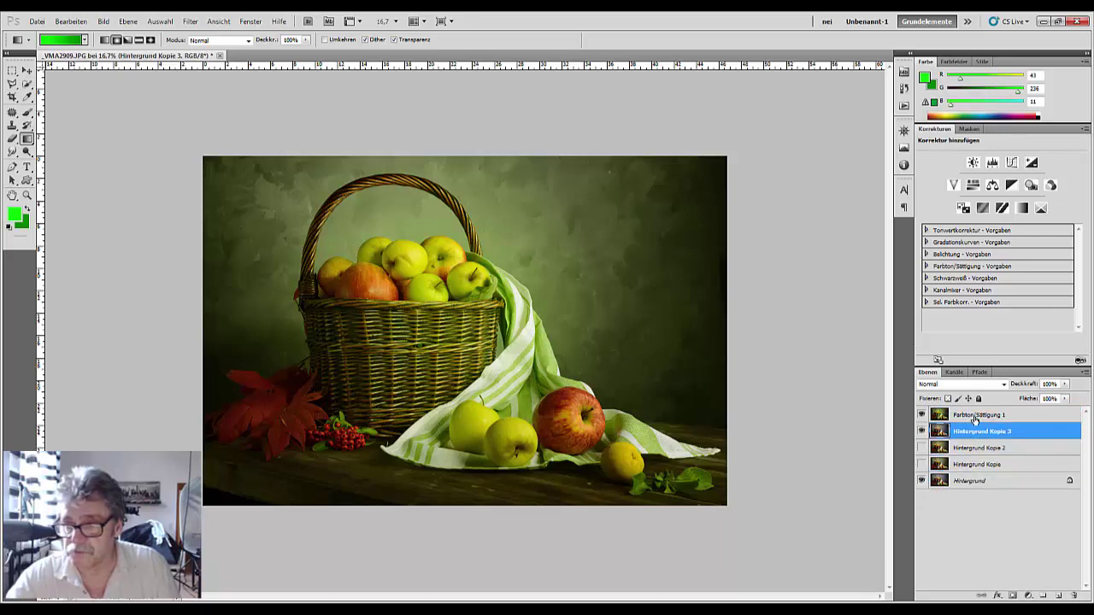
click(974, 416)
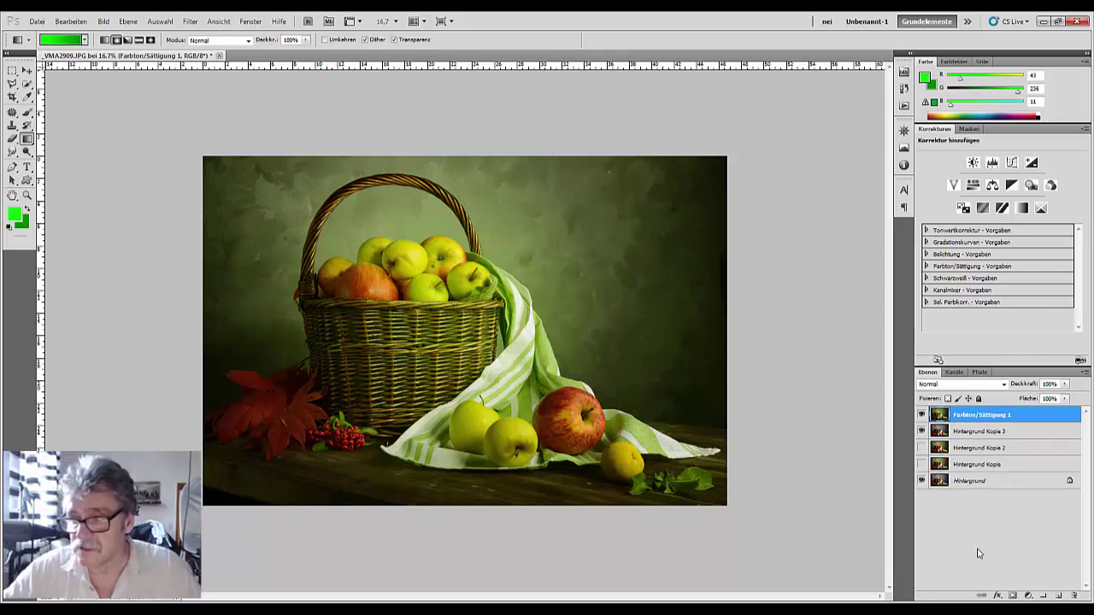
click(1013, 595)
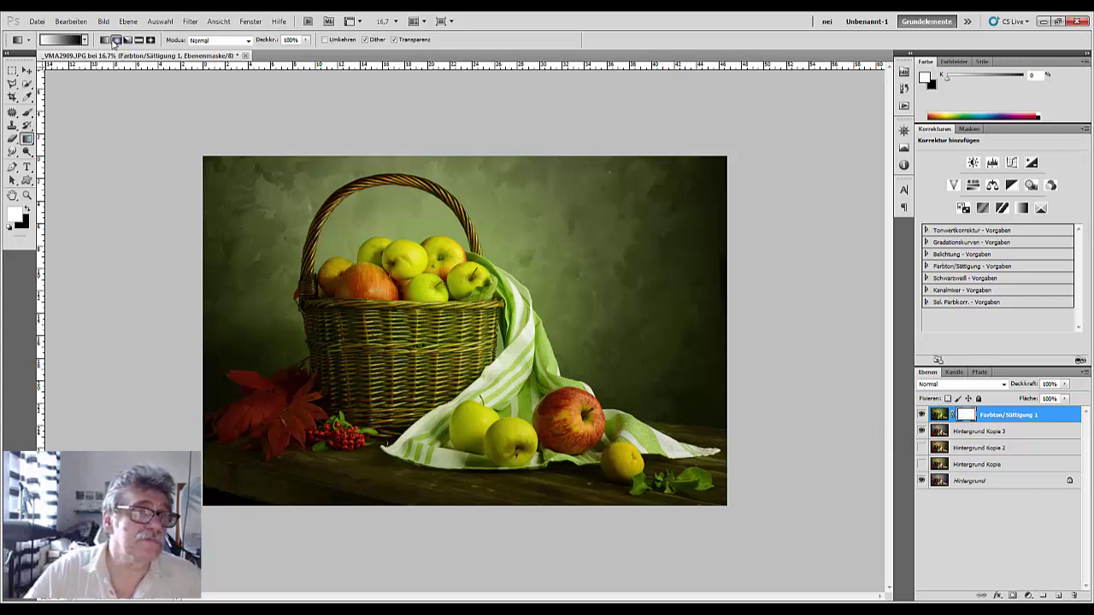
- Mask out the toning on Farbton/Sättigung 1 over the basket, apples and cloth with black-to-transparent radial gradients
click(85, 39)
click(43, 61)
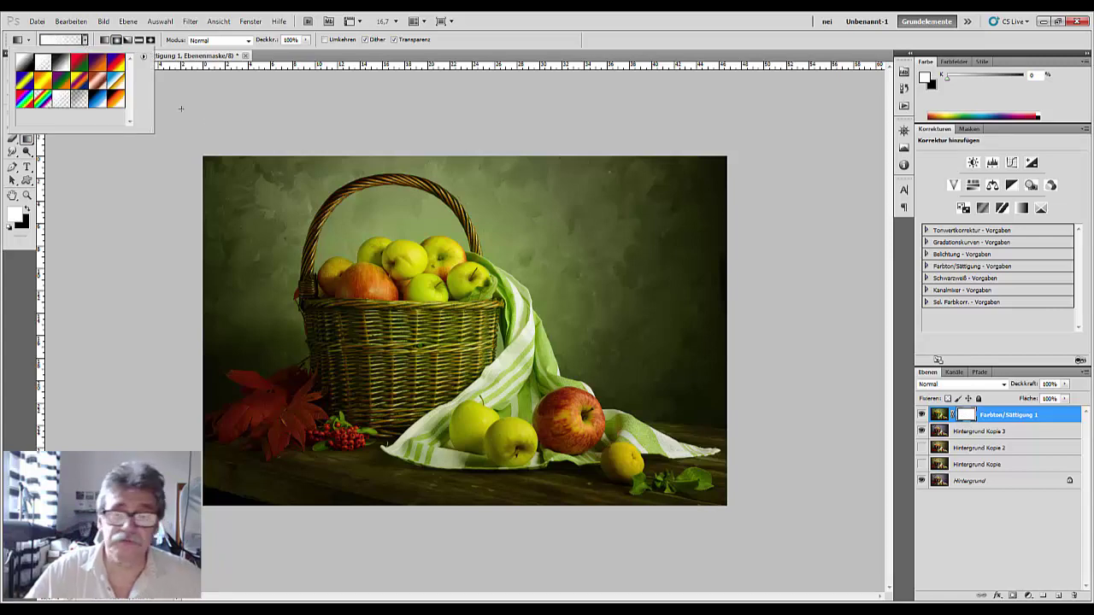
click(93, 222)
key(x)
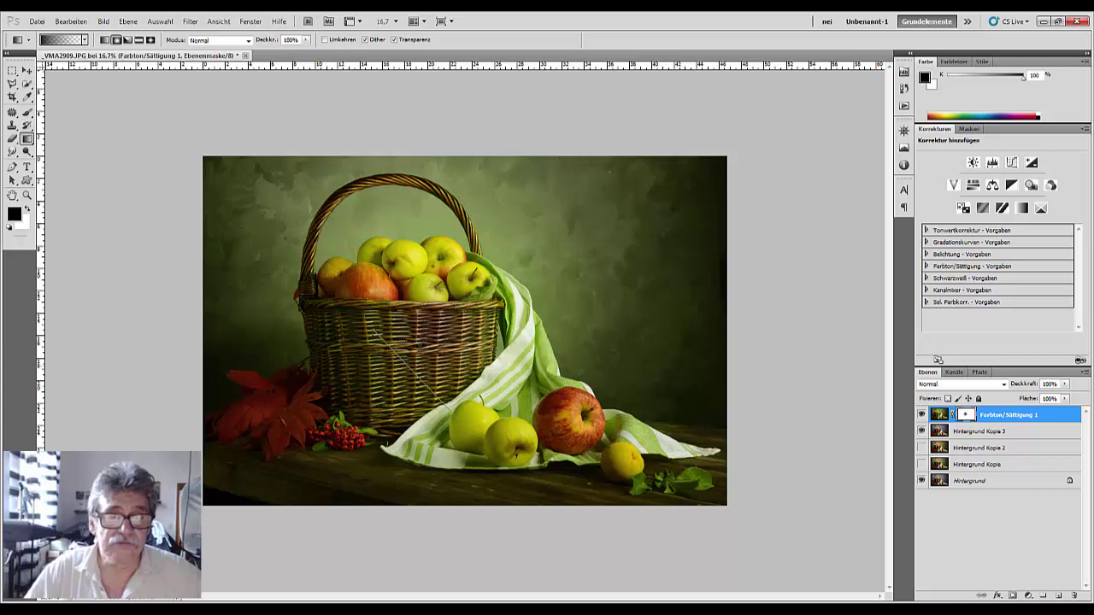
drag(555, 432, 522, 386)
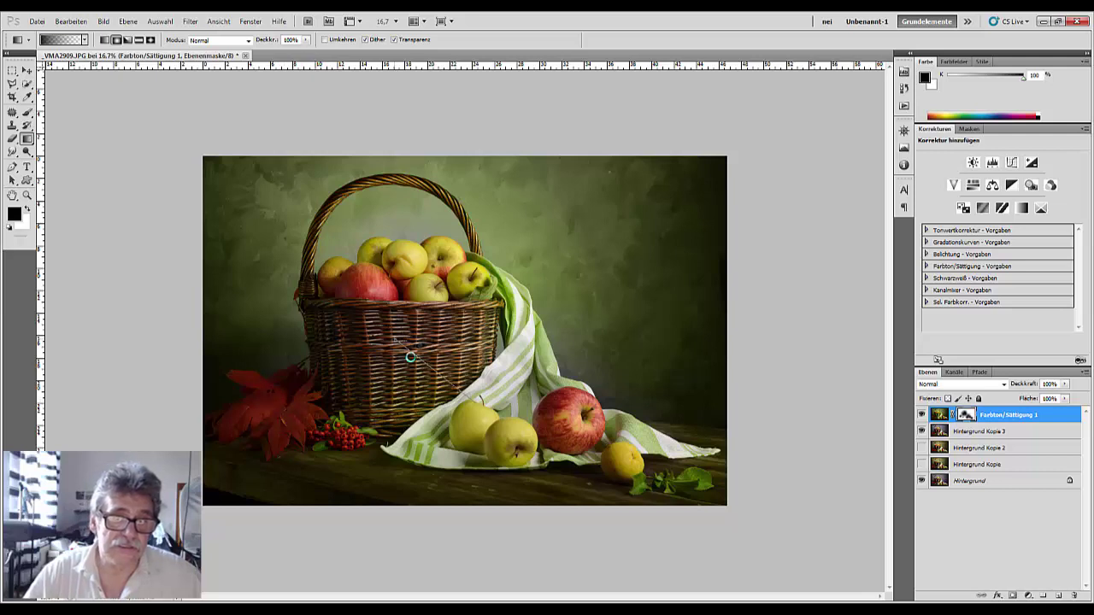
drag(352, 384, 424, 420)
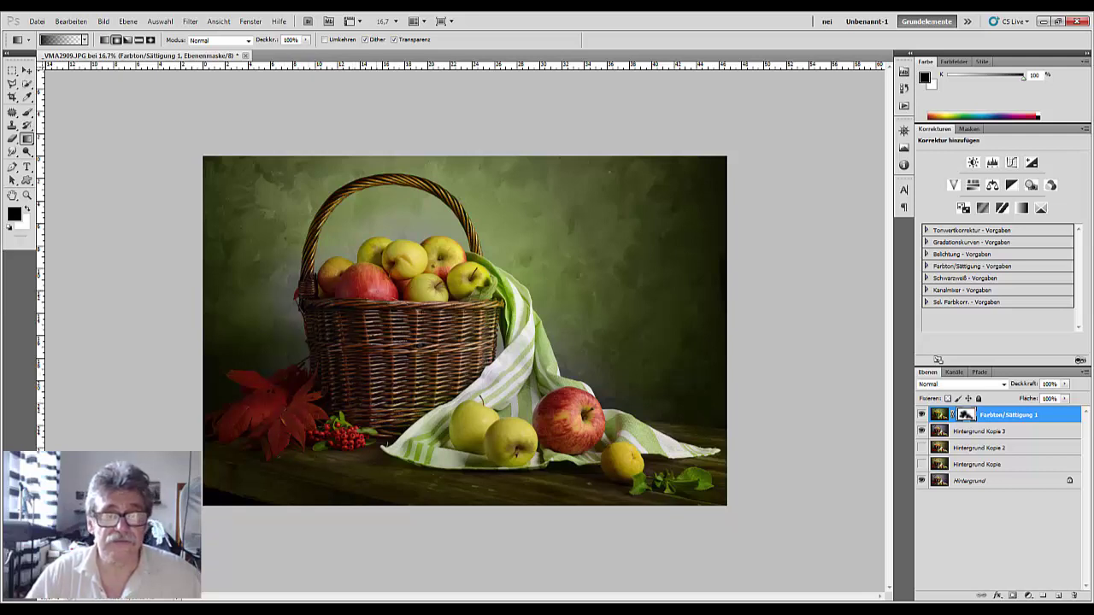
- Restore the green background beside the basket's left edge with white radial gradients on the layer mask
click(27, 210)
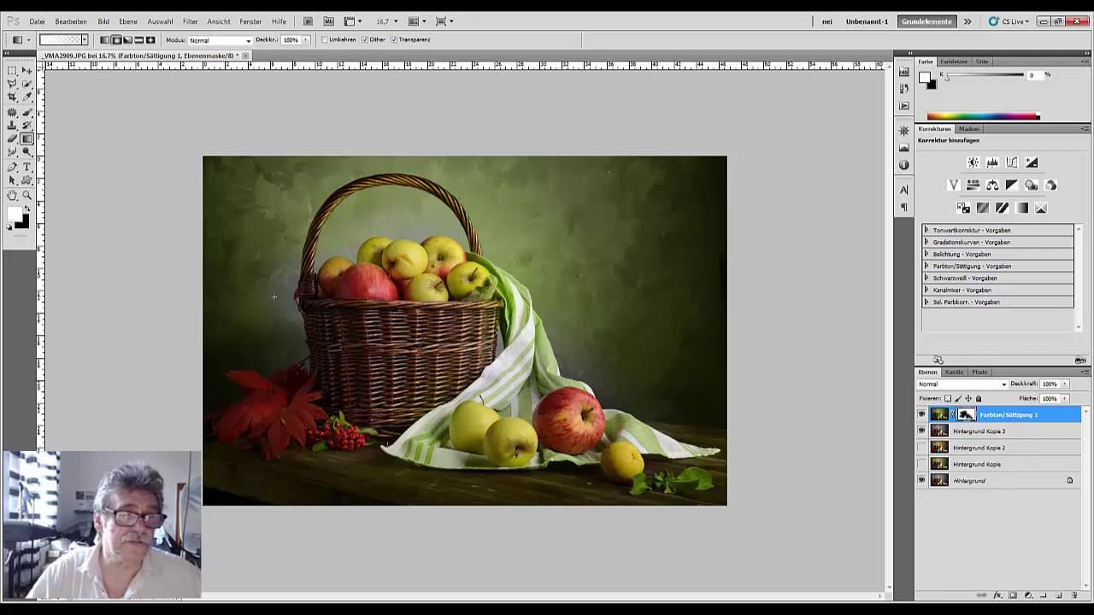
drag(301, 303, 250, 286)
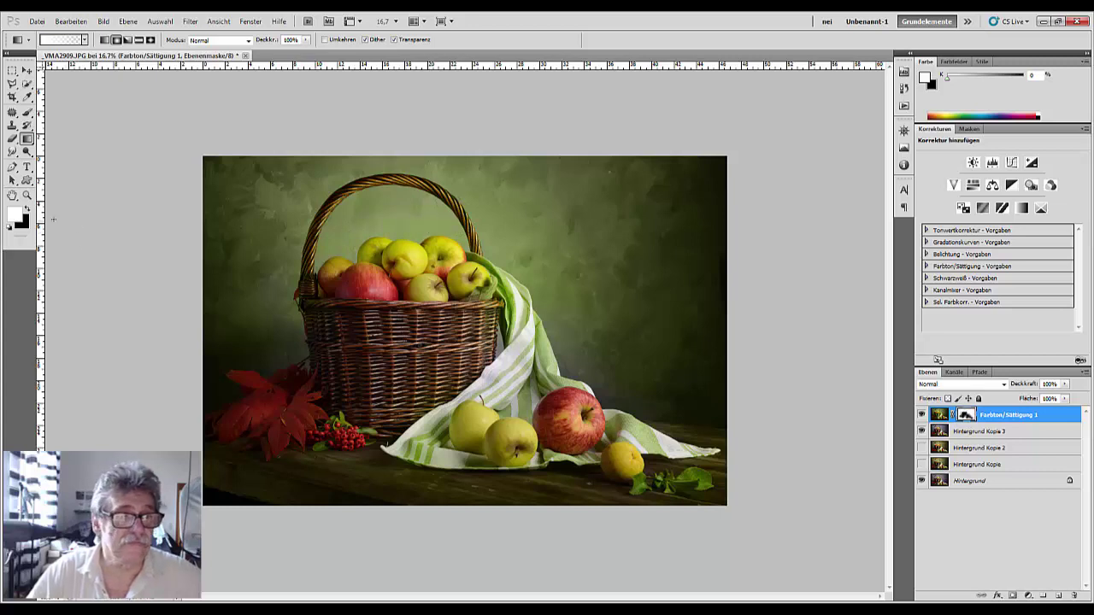
click(27, 210)
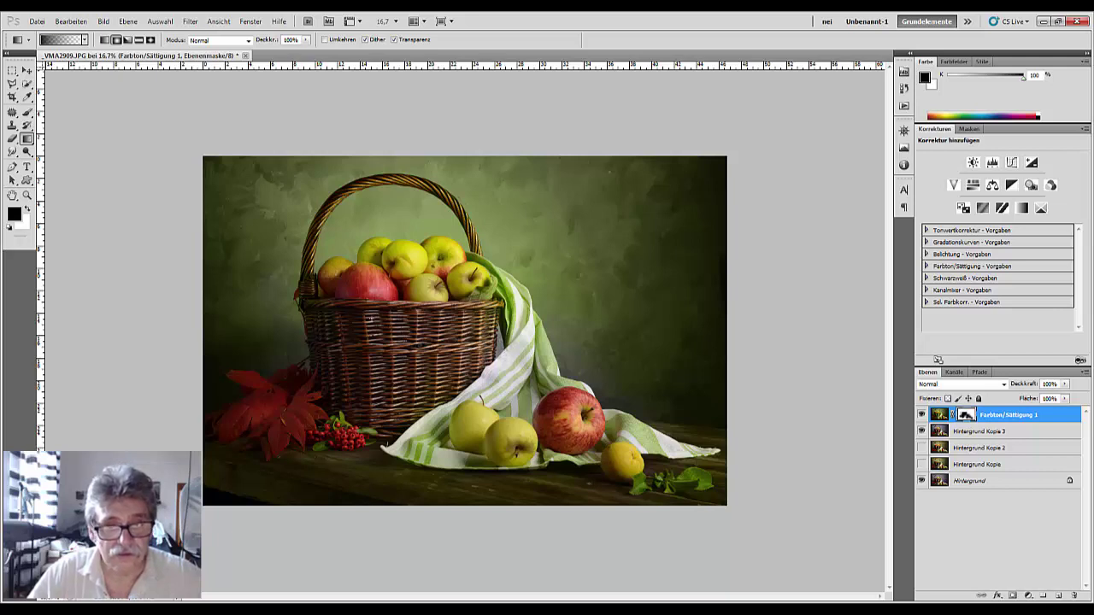
click(26, 210)
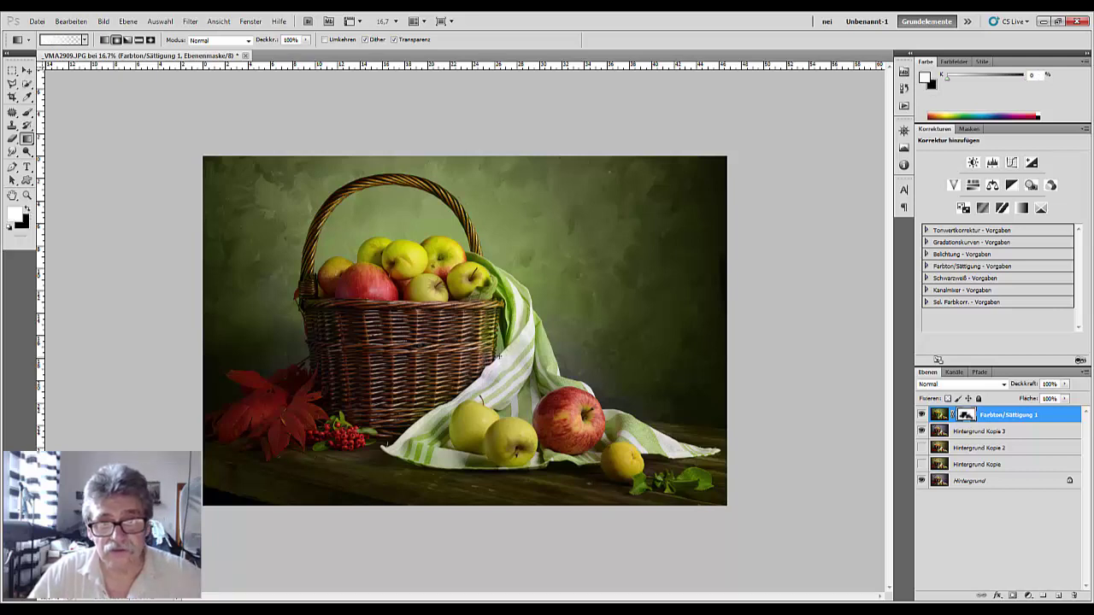
- Try painting the mask over the basket with a soft white brush enlarged to 1242 px
click(27, 138)
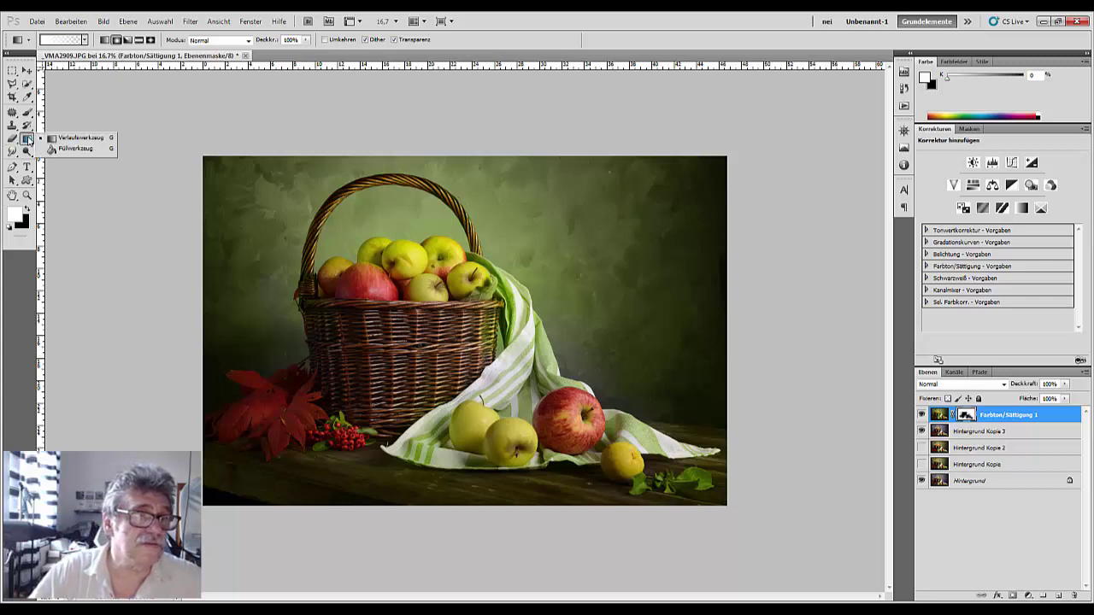
click(26, 112)
click(93, 132)
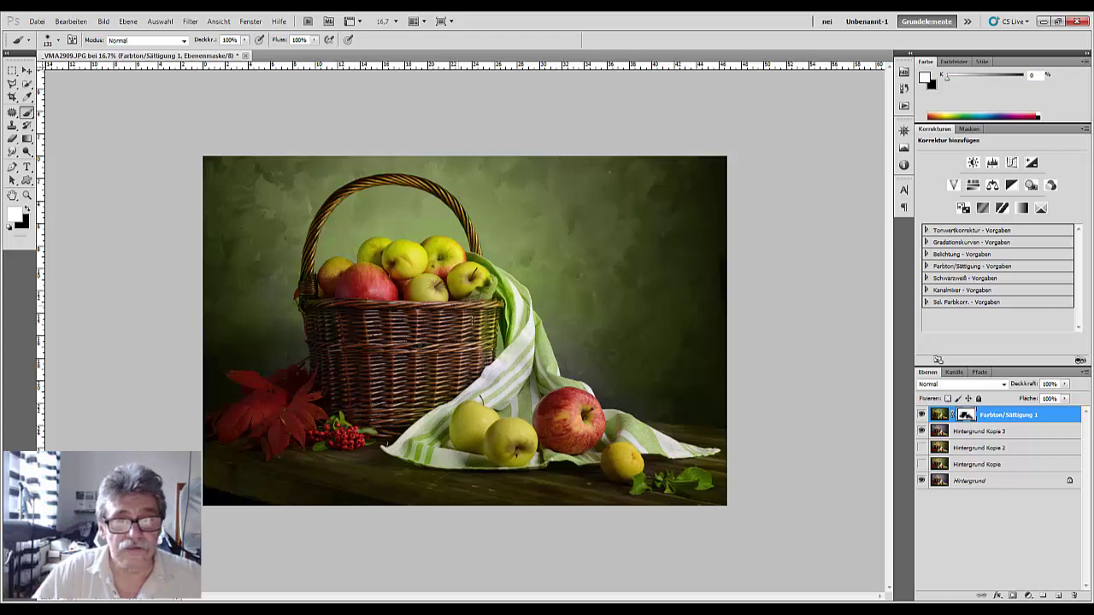
right_click(472, 320)
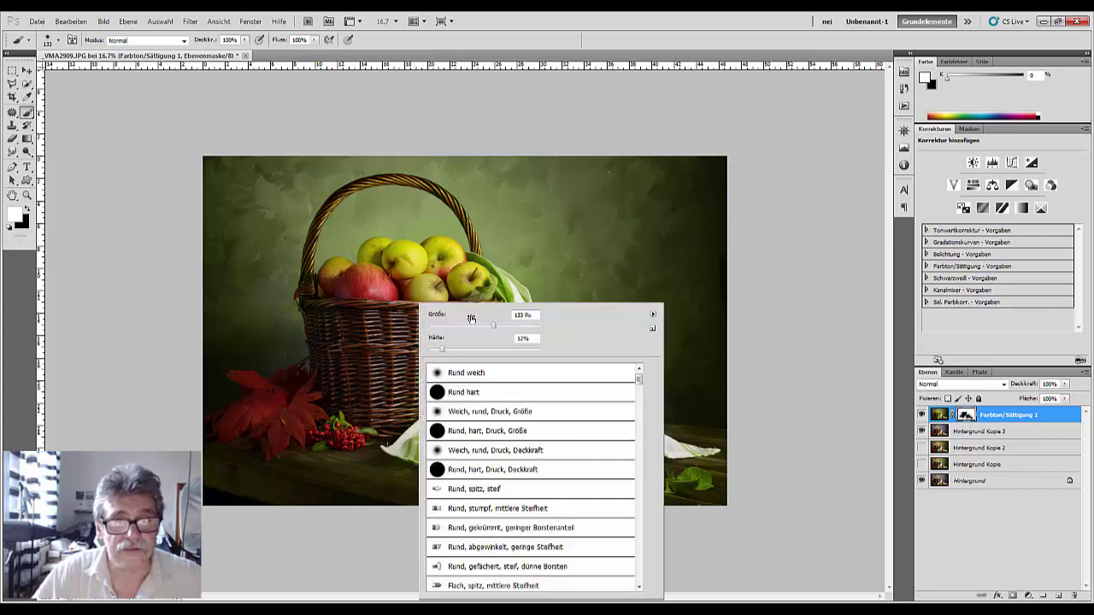
drag(499, 330, 539, 328)
key(Return)
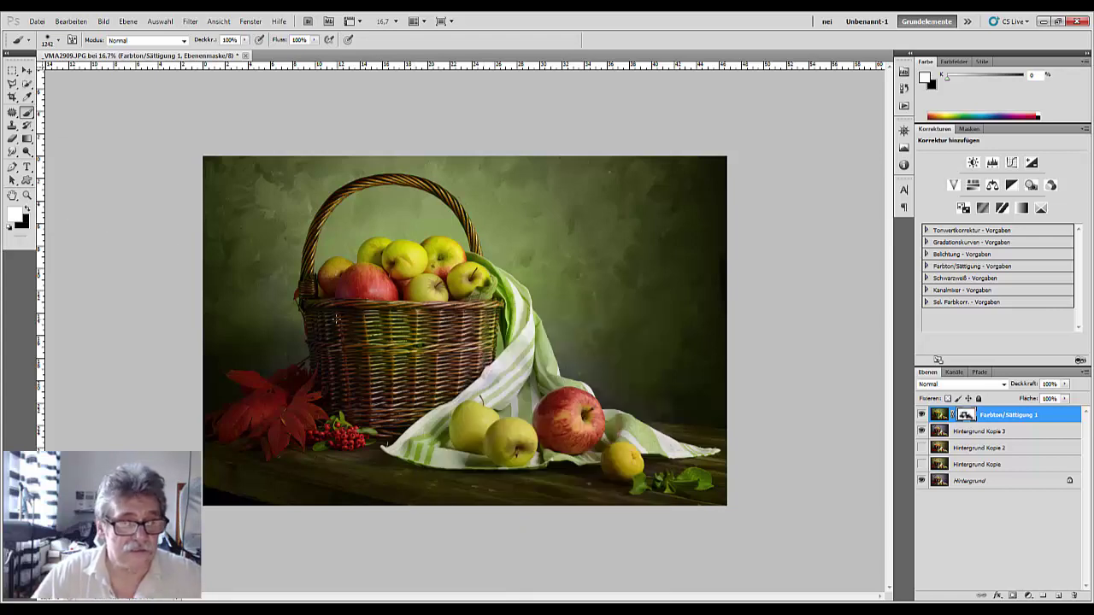
click(336, 320)
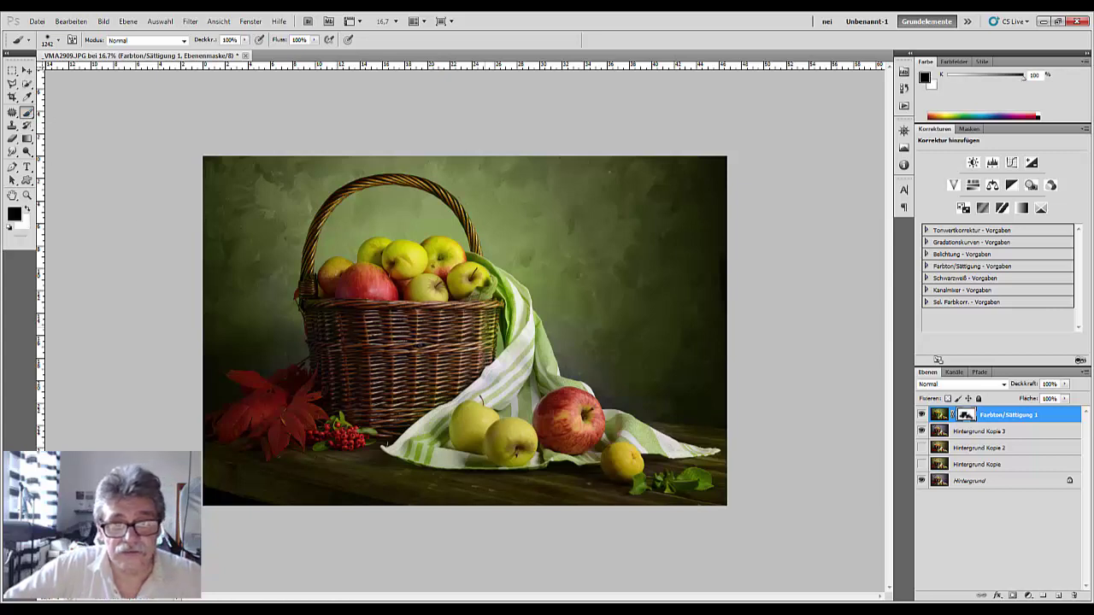
- Set the brush size to 108 px and touch up the mask with black around the basket rim and cloth
right_click(511, 316)
mouse_move(524, 327)
mouse_down()
mouse_move(598, 327)
mouse_move(511, 328)
mouse_move(550, 327)
mouse_up()
click(469, 314)
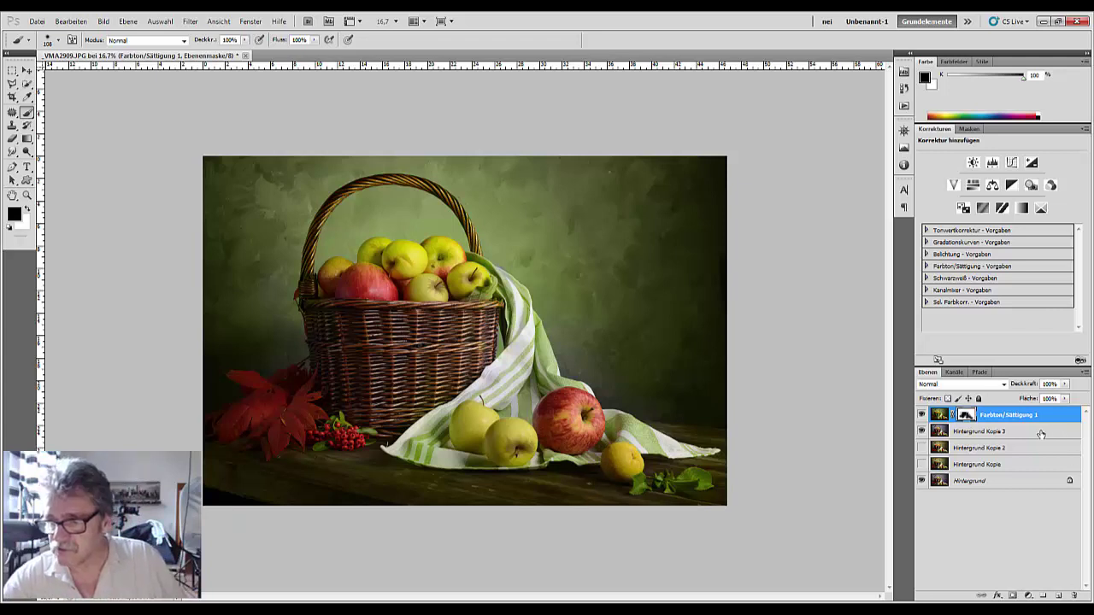
- Duplicate Hintergrund Kopie 3 and merge the masked Farbton/Sättigung 1 layer into the copy
drag(1037, 433, 1060, 595)
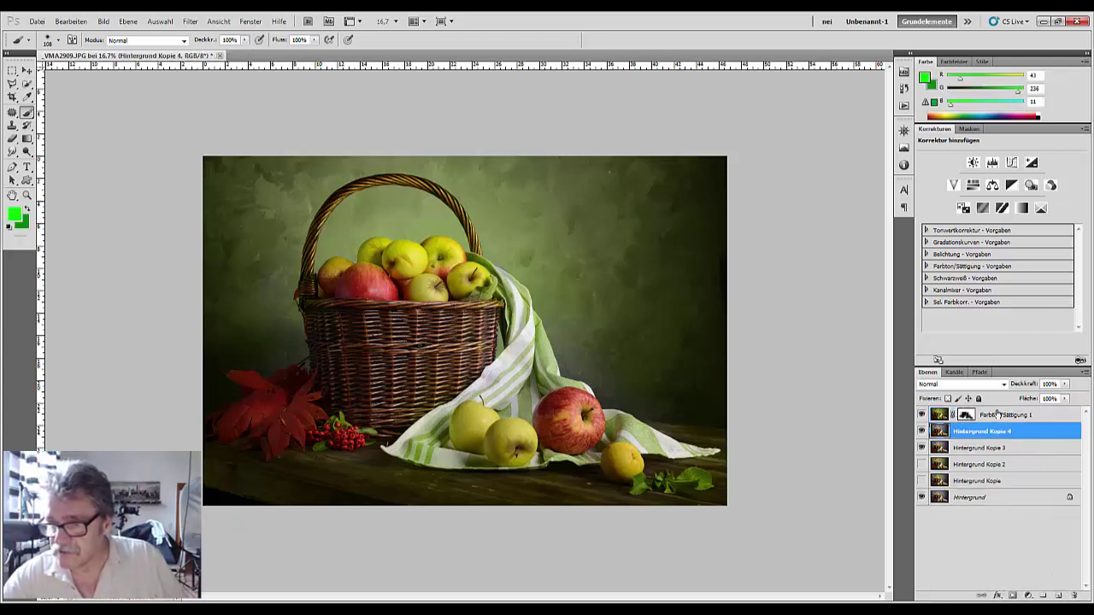
click(993, 449)
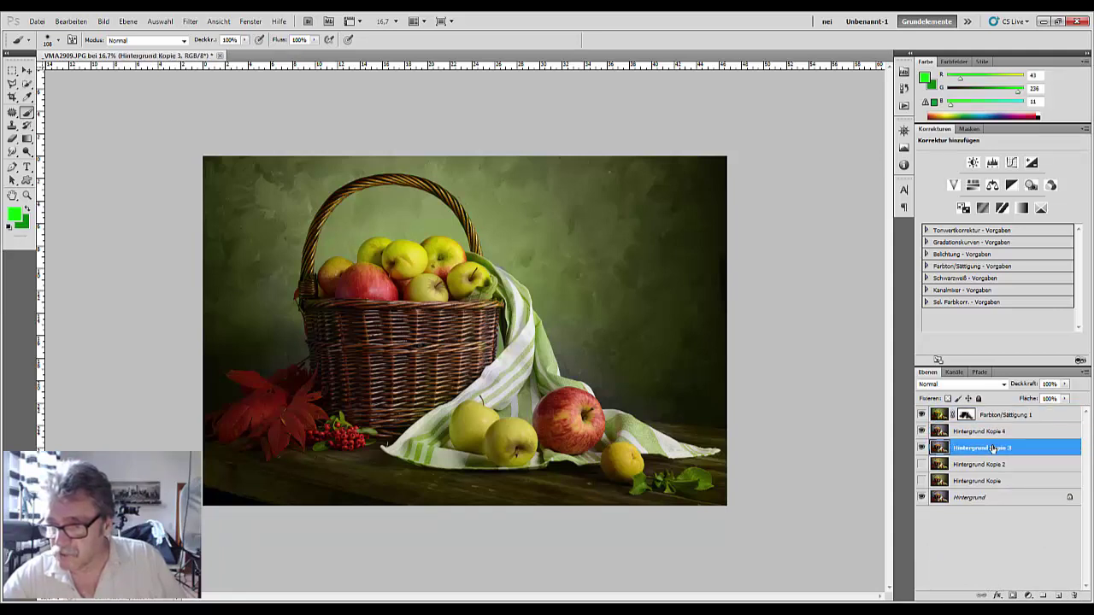
click(997, 415)
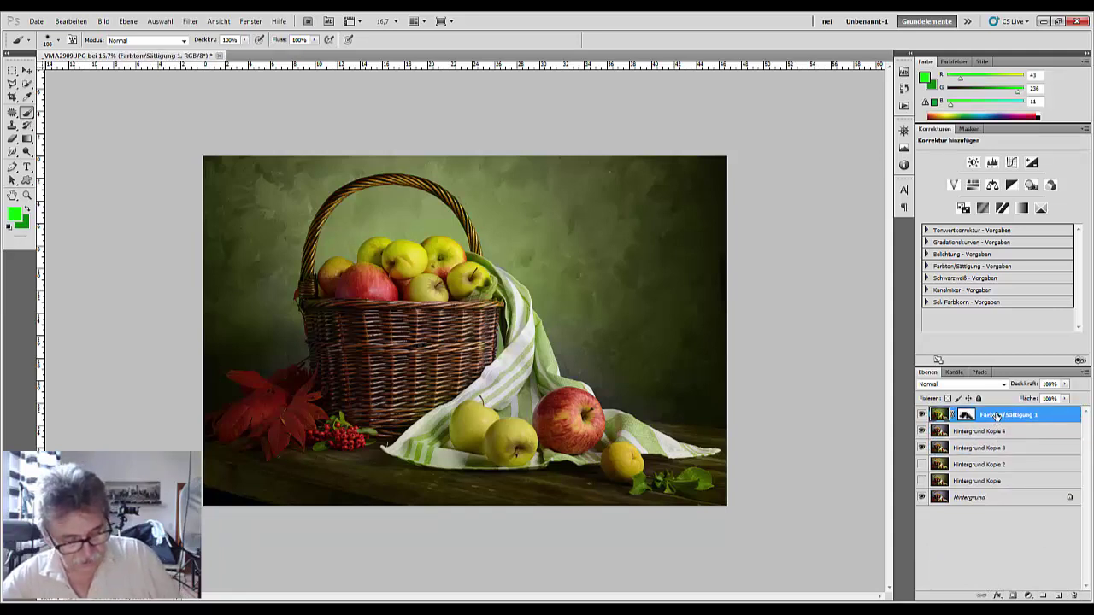
key(Delete)
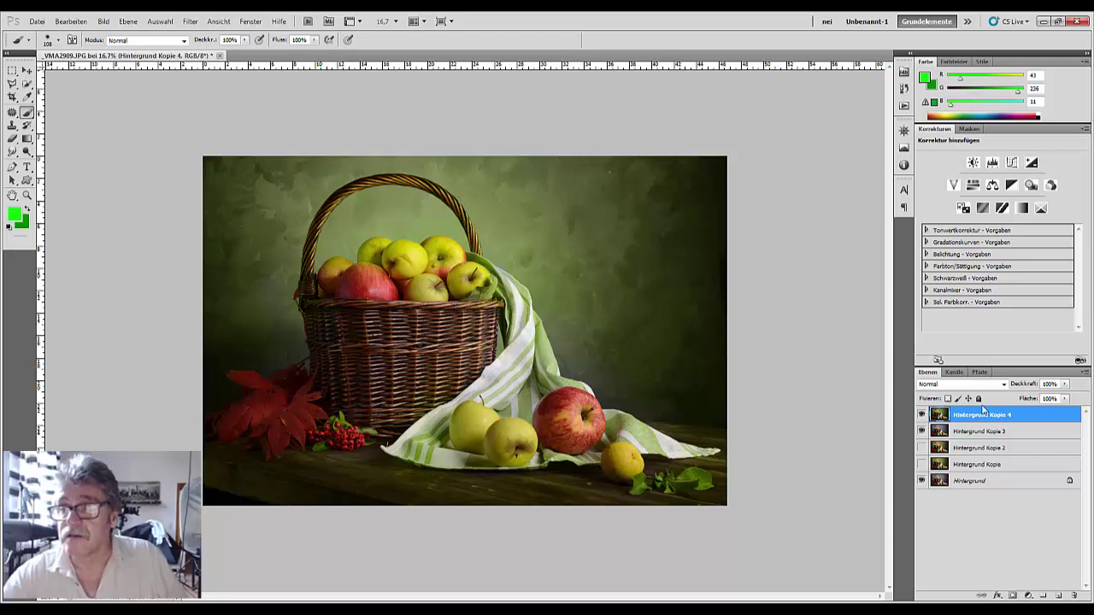
- Add a clipped Fotofilter adjustment with Warmfilter (85) at 77% Dichte and invert its mask to black
click(1030, 184)
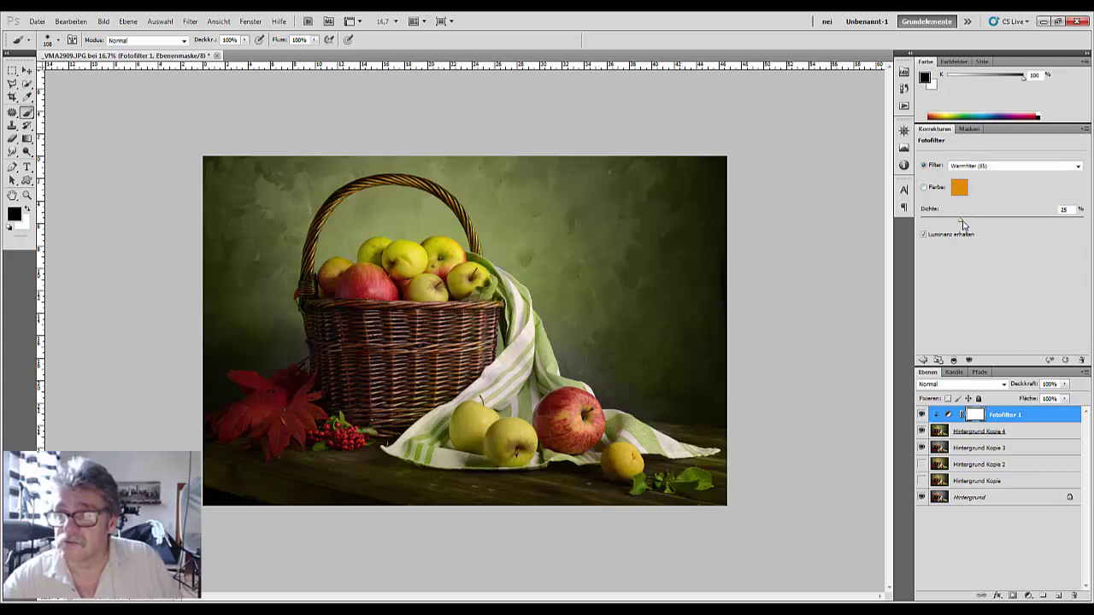
drag(961, 223, 1042, 224)
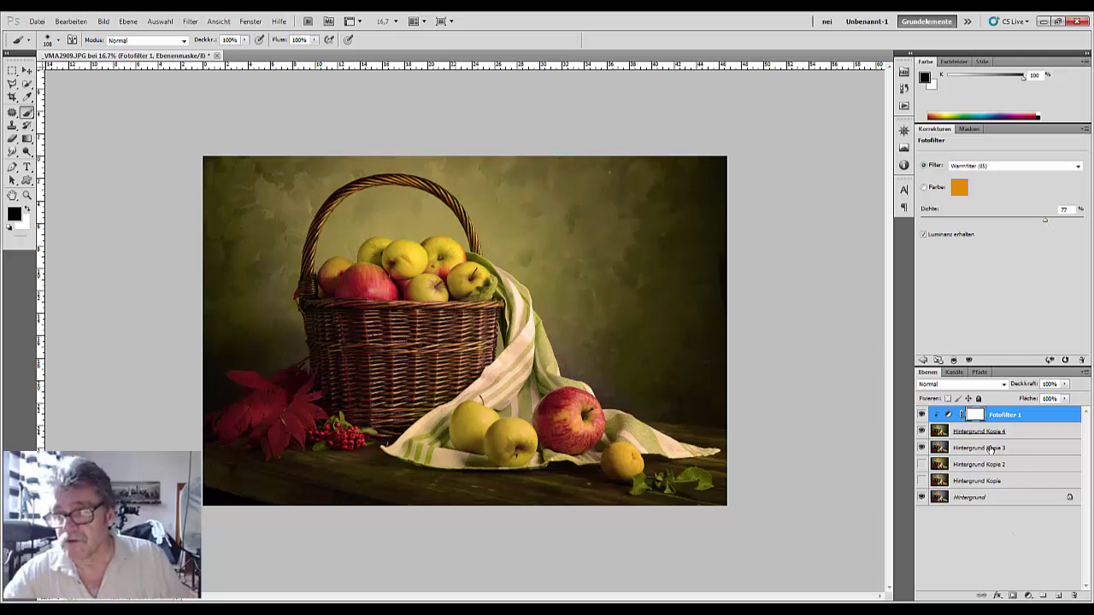
click(1009, 416)
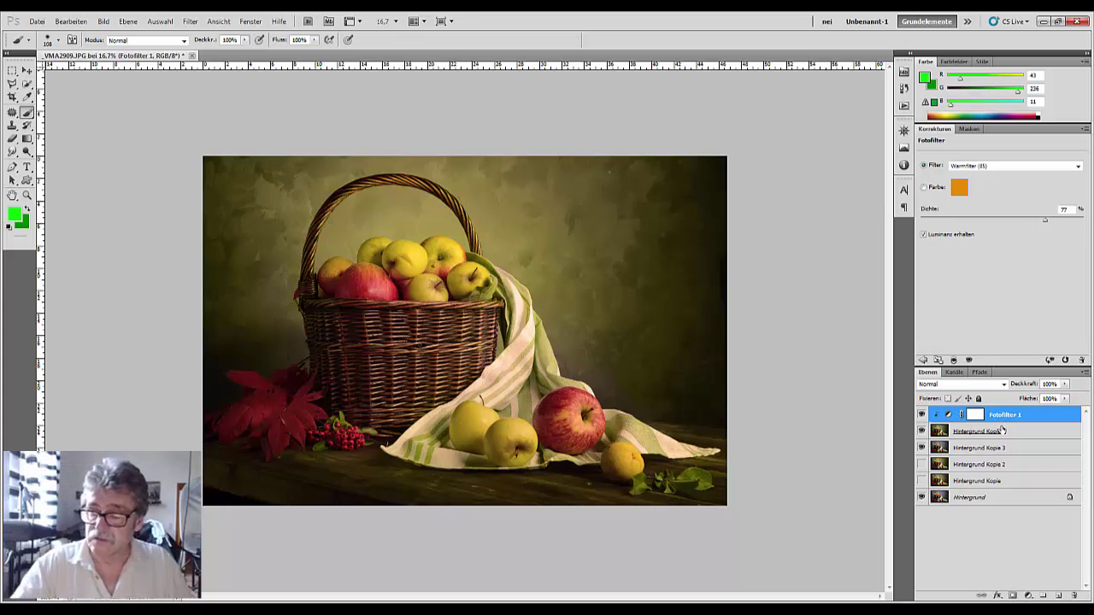
click(976, 415)
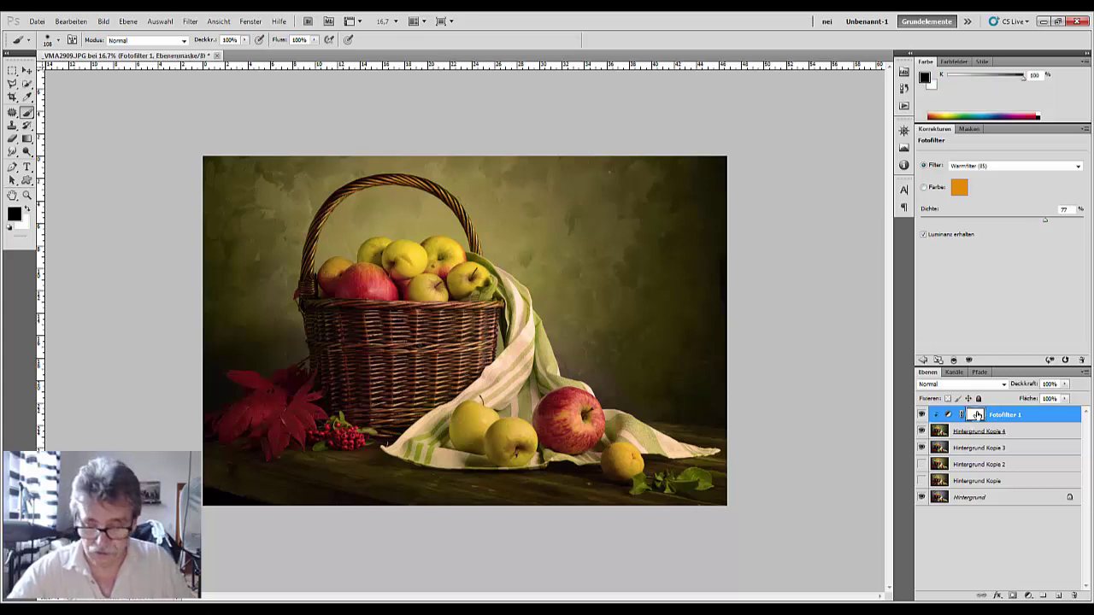
key(ctrl+i)
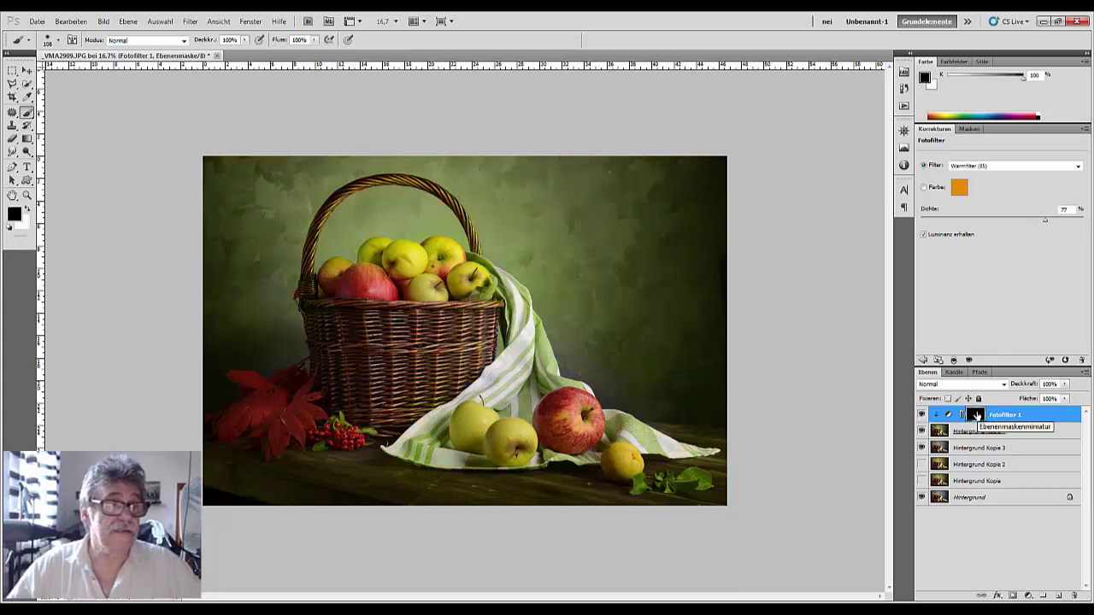
- Reveal the warm filter in the outer background areas with white radial gradients on its mask and lower the layer opacity to 71%
click(26, 138)
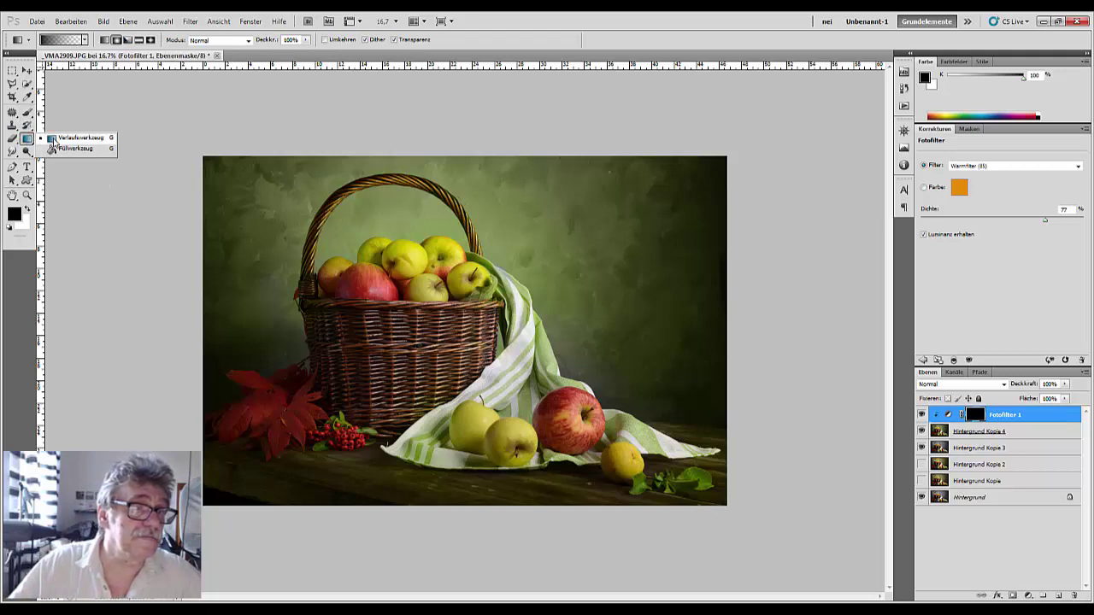
click(53, 138)
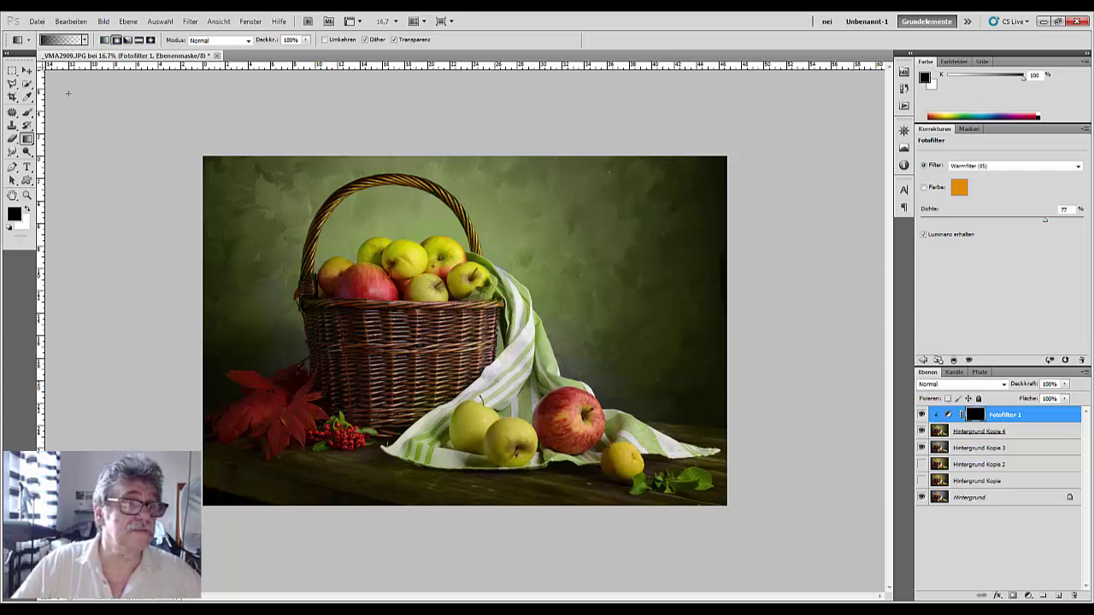
click(32, 209)
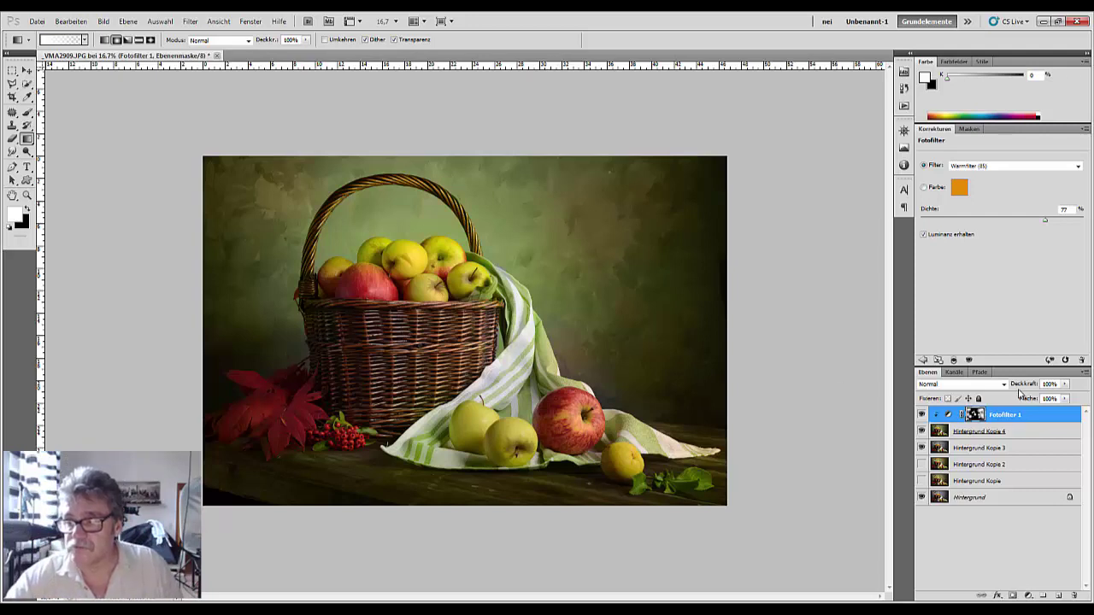
mouse_move(1025, 386)
mouse_down()
mouse_move(993, 387)
mouse_move(1011, 387)
mouse_up()
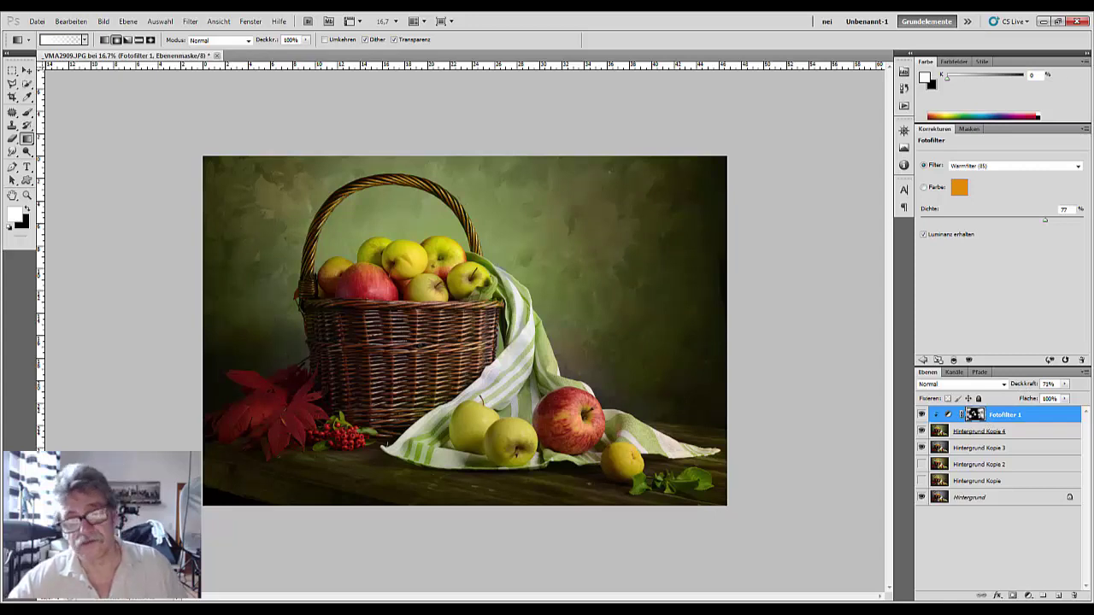
- Check the overall image at a reduced size and merge the Fotofilter layer into Hintergrund Kopie 4
key(ctrl+minus)
key(ctrl+minus)
key(ctrl+minus)
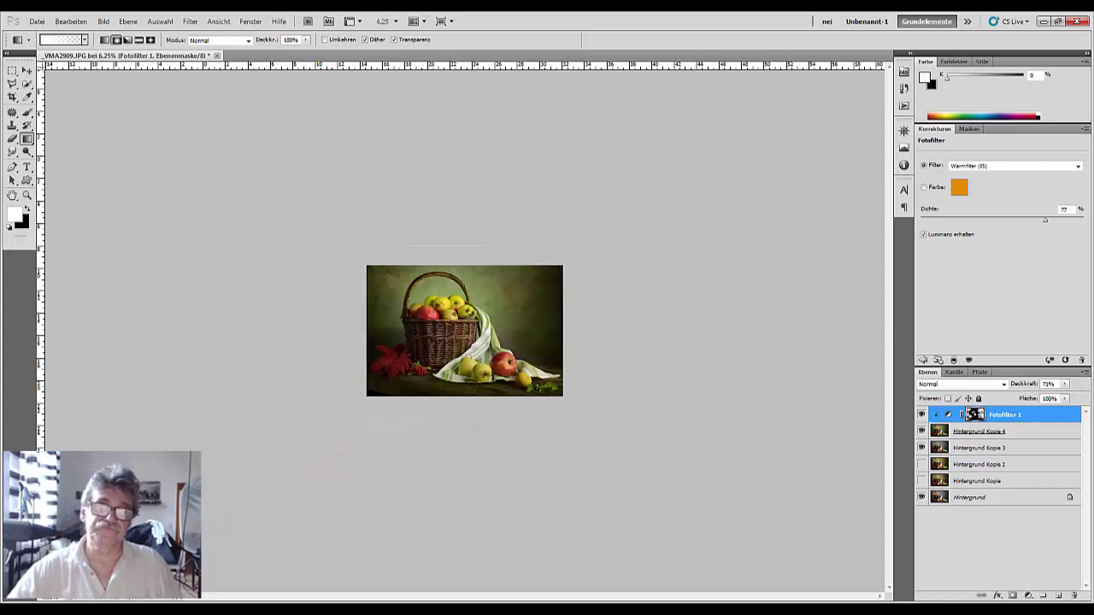
key(ctrl+plus)
key(ctrl+plus)
key(ctrl+plus)
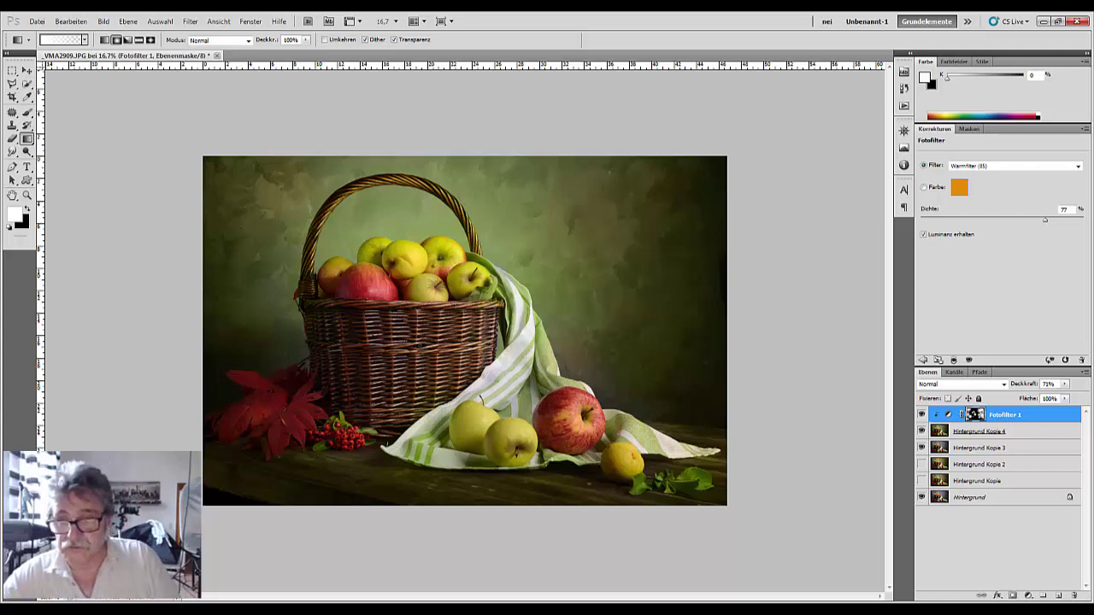
key(Delete)
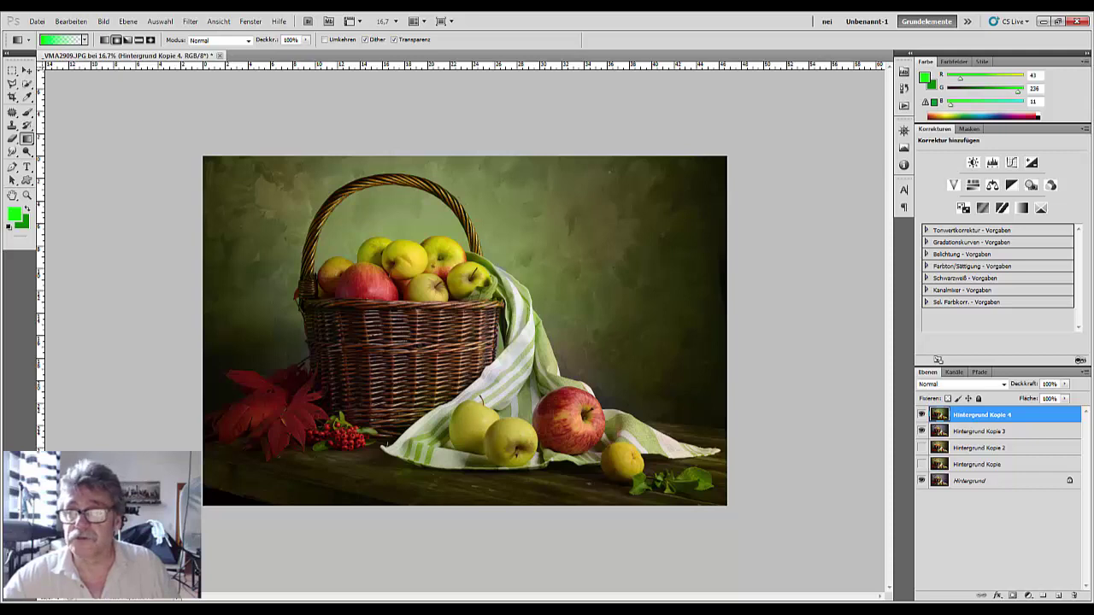
- Add another clipped Fotofilter with Warmfilter (85) at 52% Dichte, using an inverted mask with radial gradients to warm only the upper background
click(1031, 187)
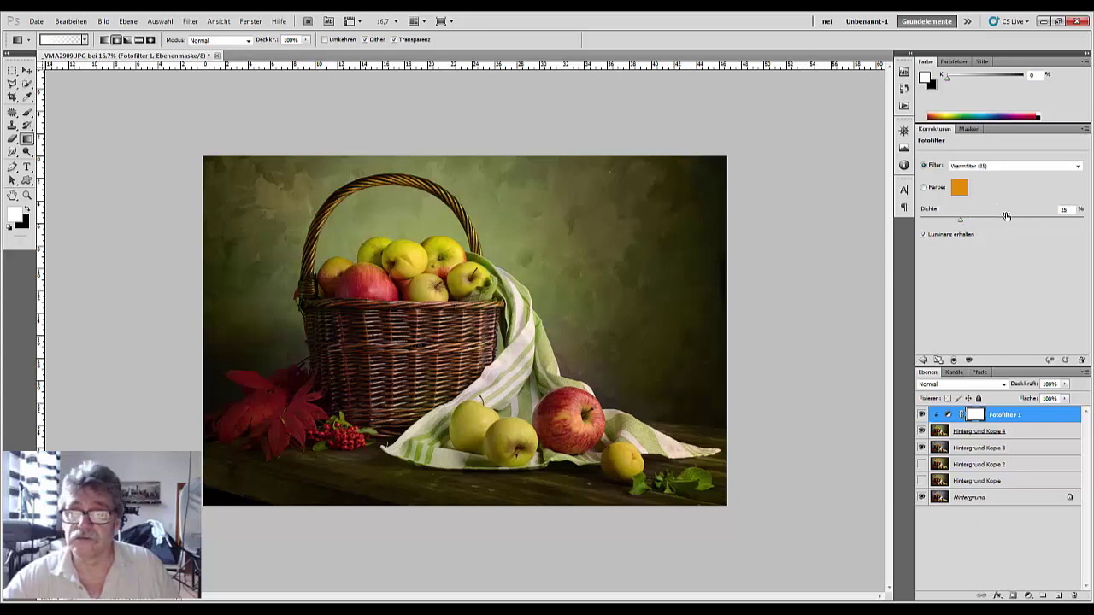
drag(958, 223, 1006, 225)
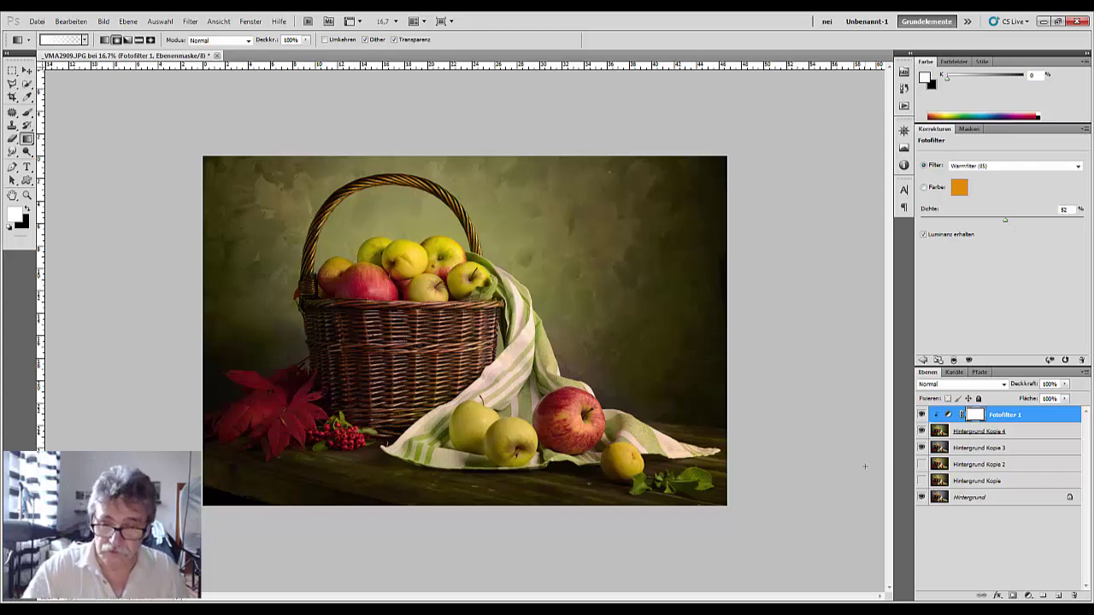
key(ctrl+i)
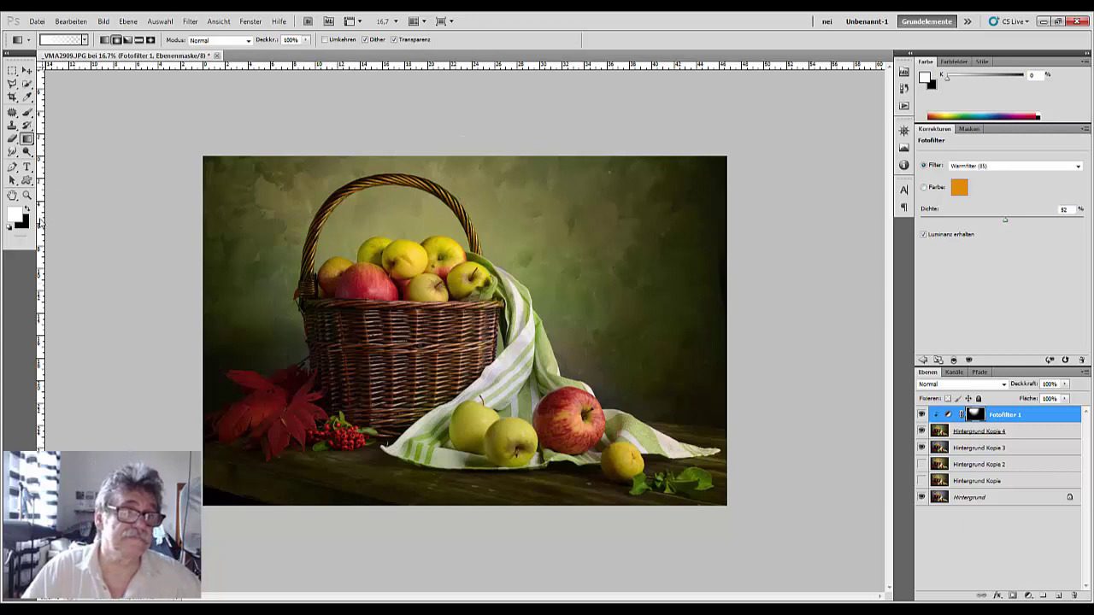
click(26, 209)
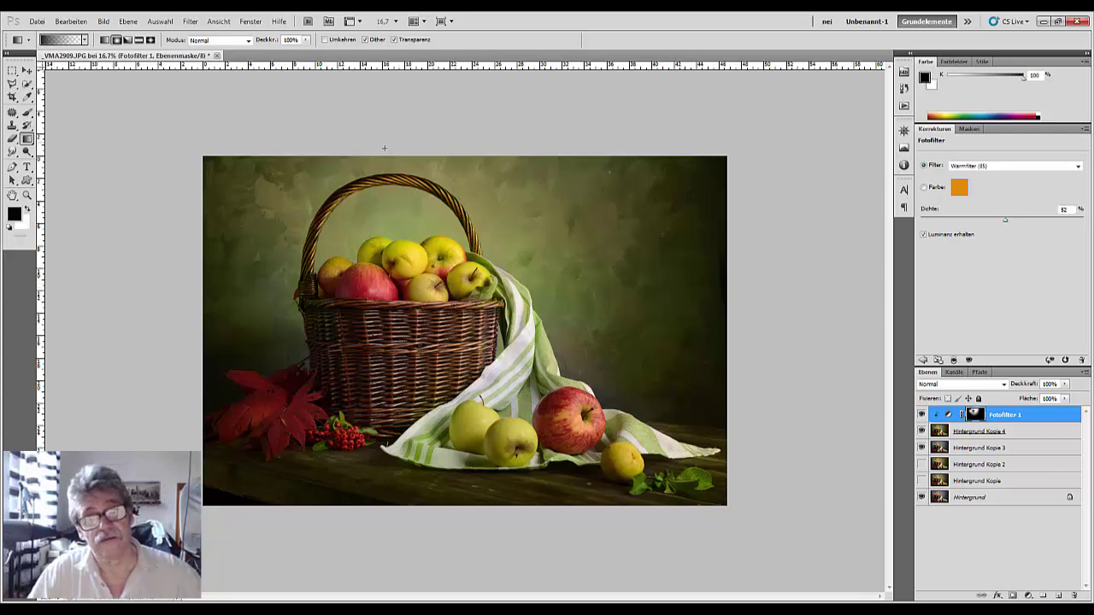
click(27, 208)
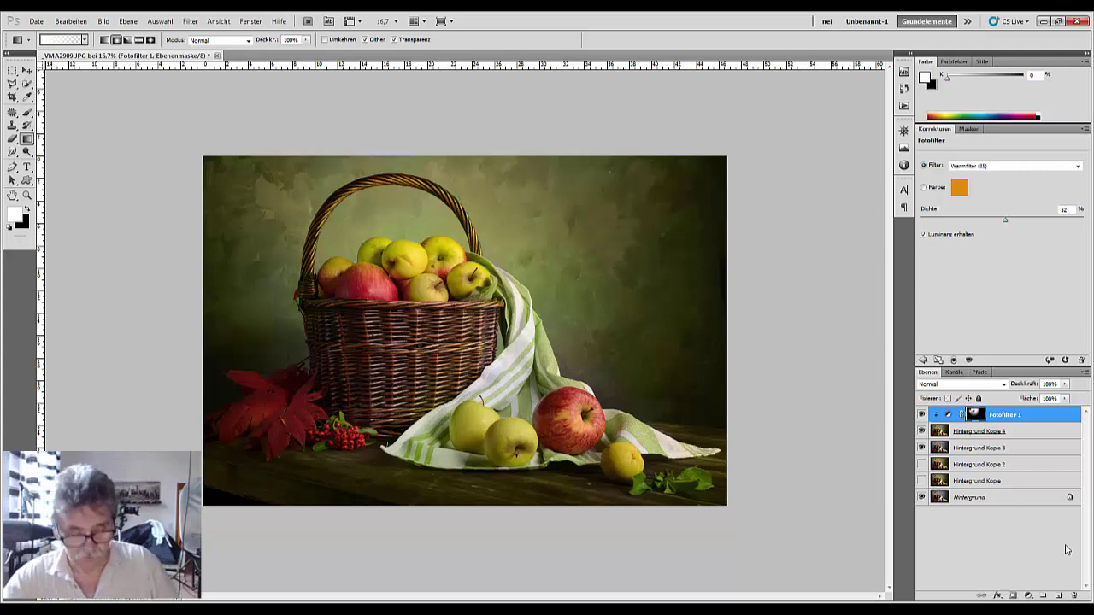
- Merge the Fotofilter layer into Hintergrund Kopie 4 and toggle that layer's visibility to compare the green toning with the untoned image
key(Delete)
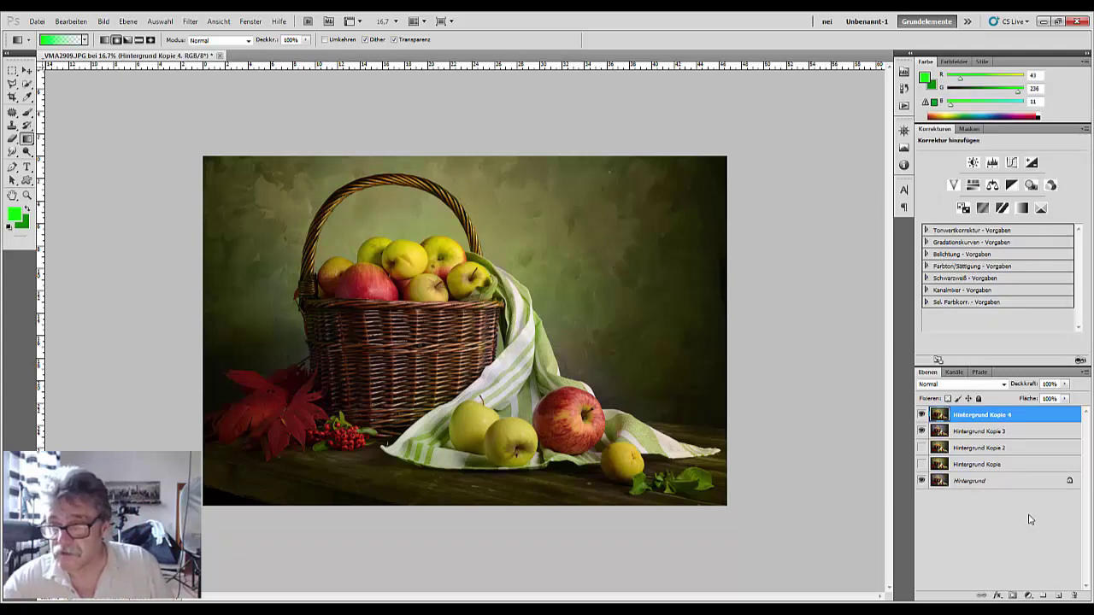
click(921, 416)
click(921, 415)
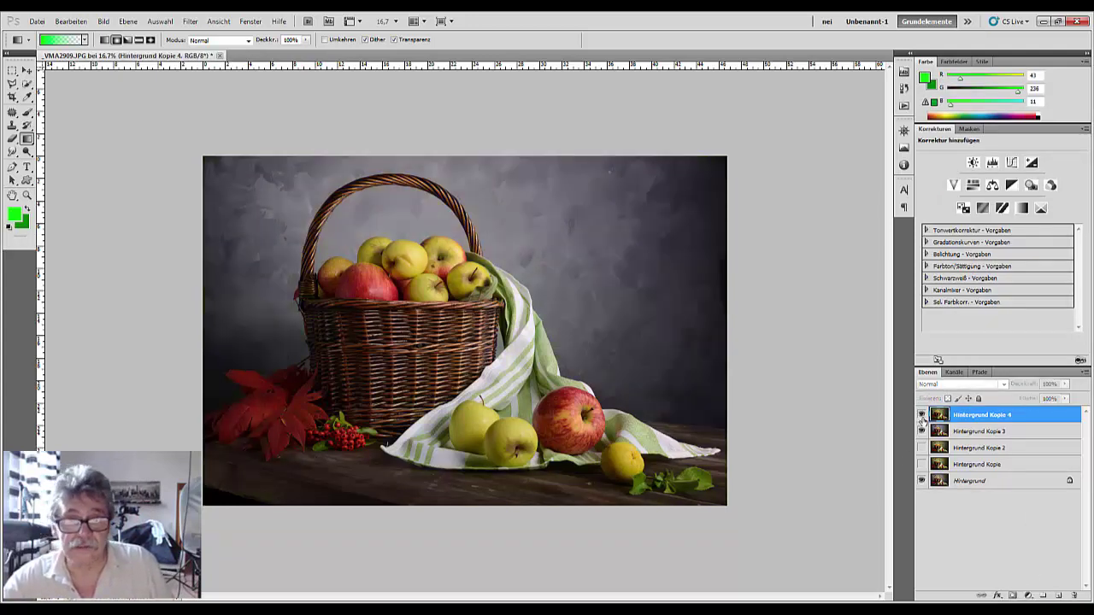
click(921, 416)
click(921, 415)
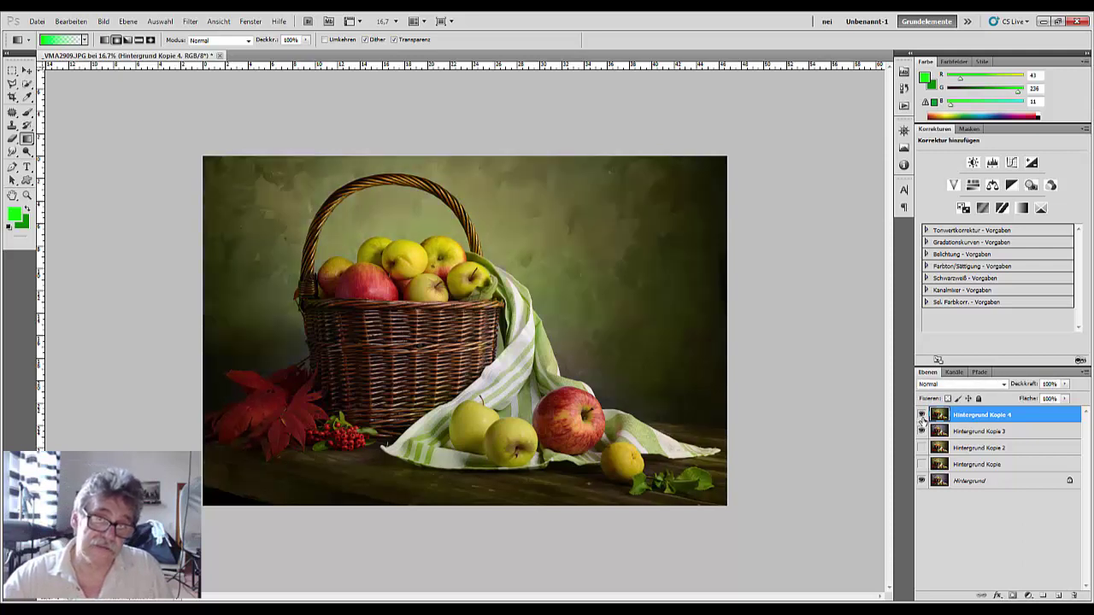
click(921, 415)
click(922, 415)
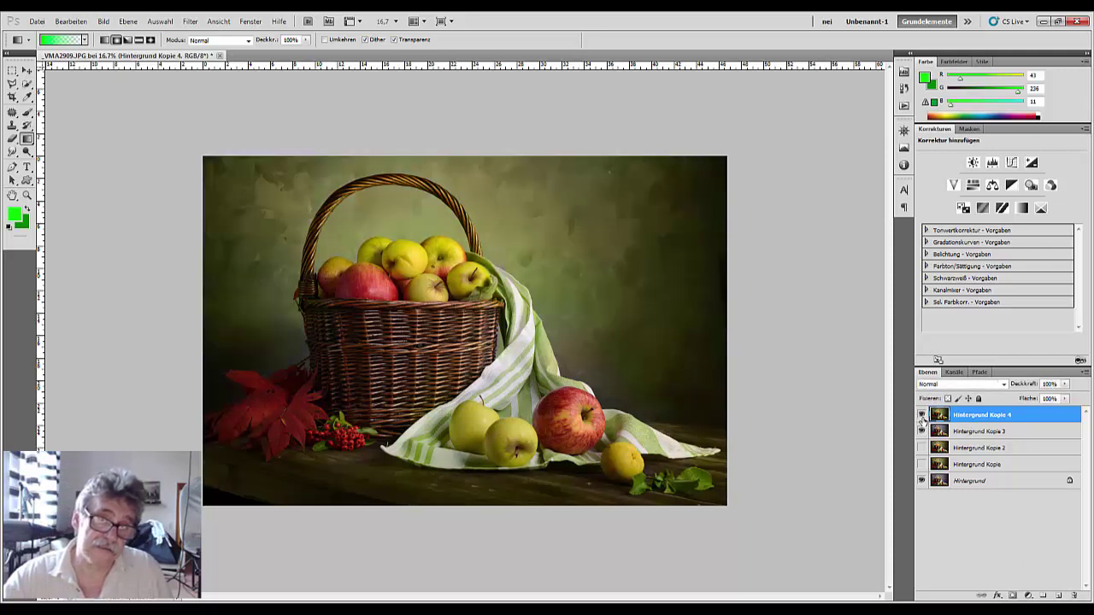
click(921, 415)
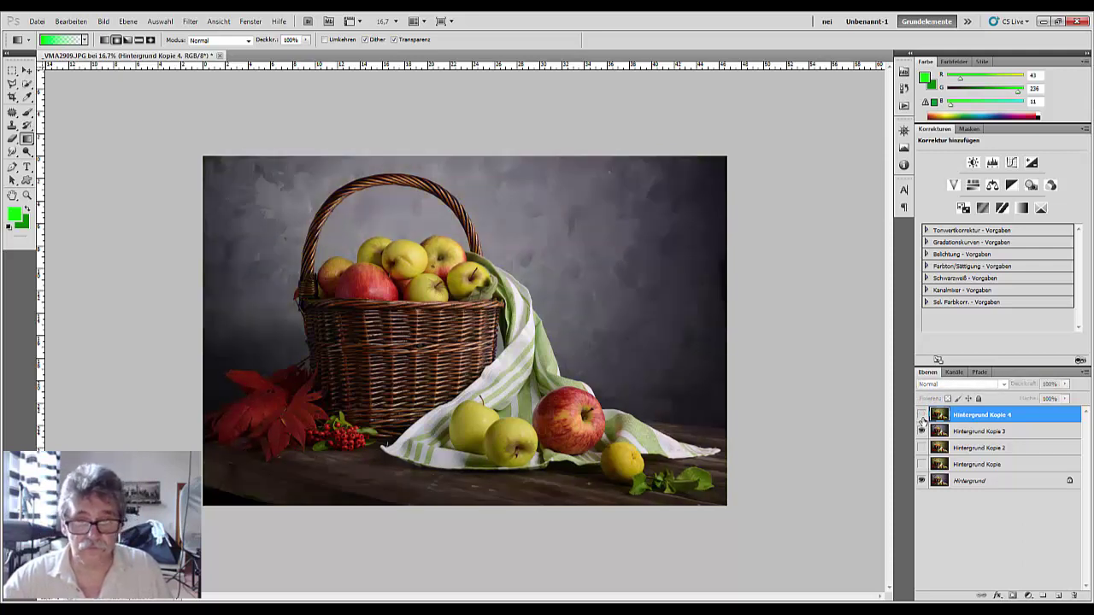
click(921, 415)
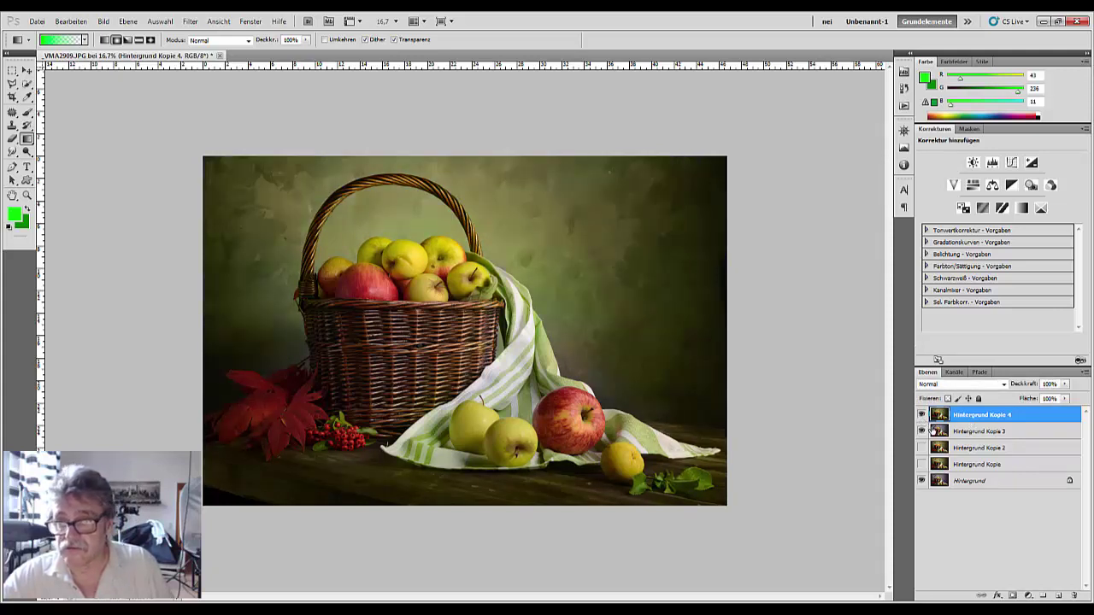
click(921, 415)
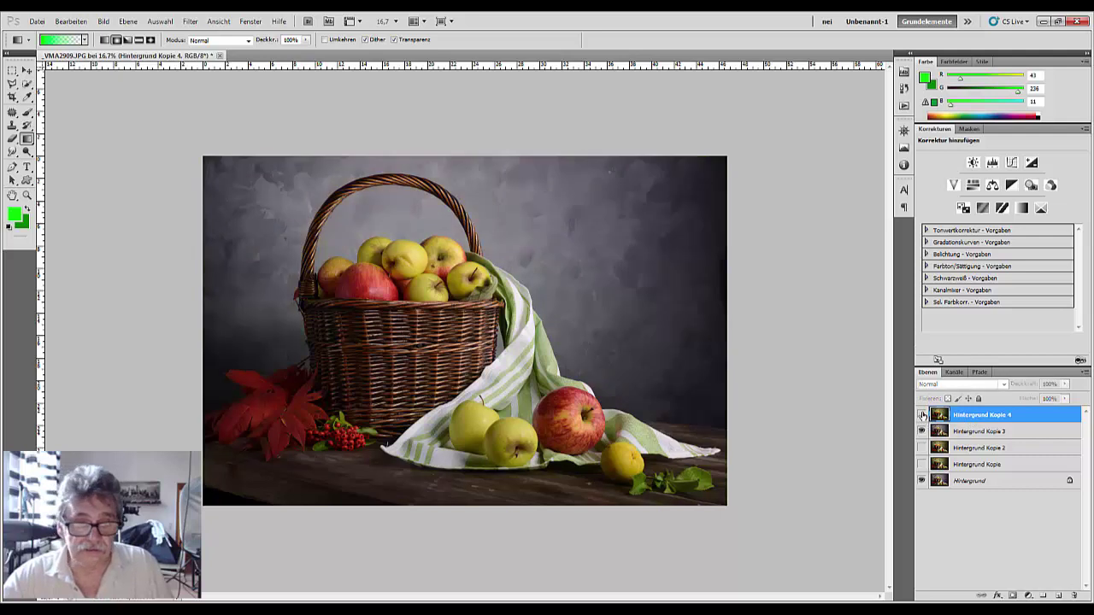
click(921, 415)
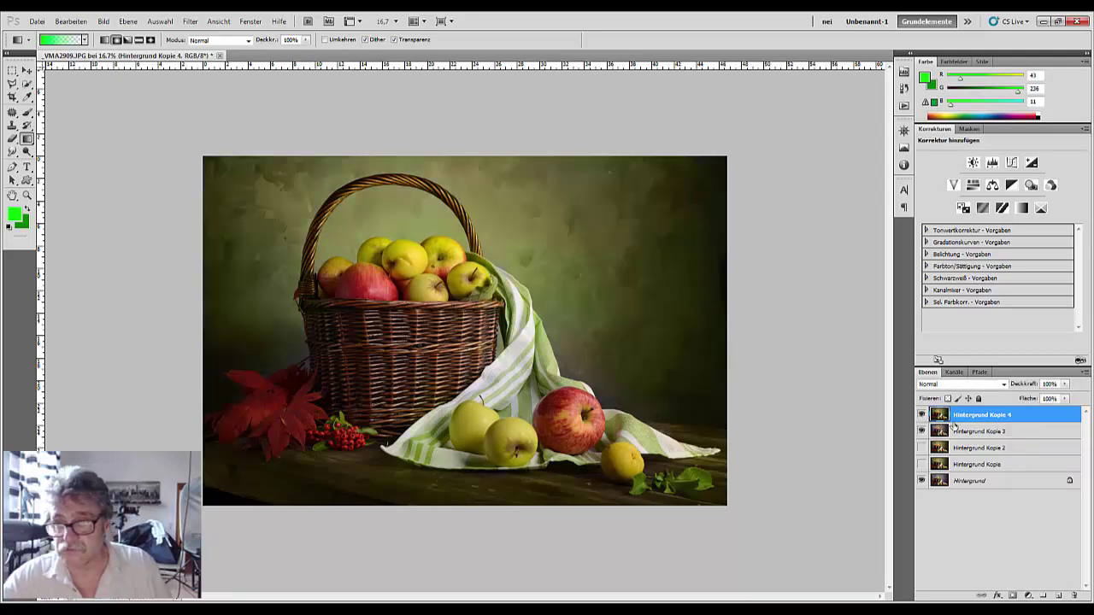
- Mask the green toning off the table foreground of Hintergrund Kopie 4 with black radial gradients, then merge it down and duplicate the merged layer
click(1013, 596)
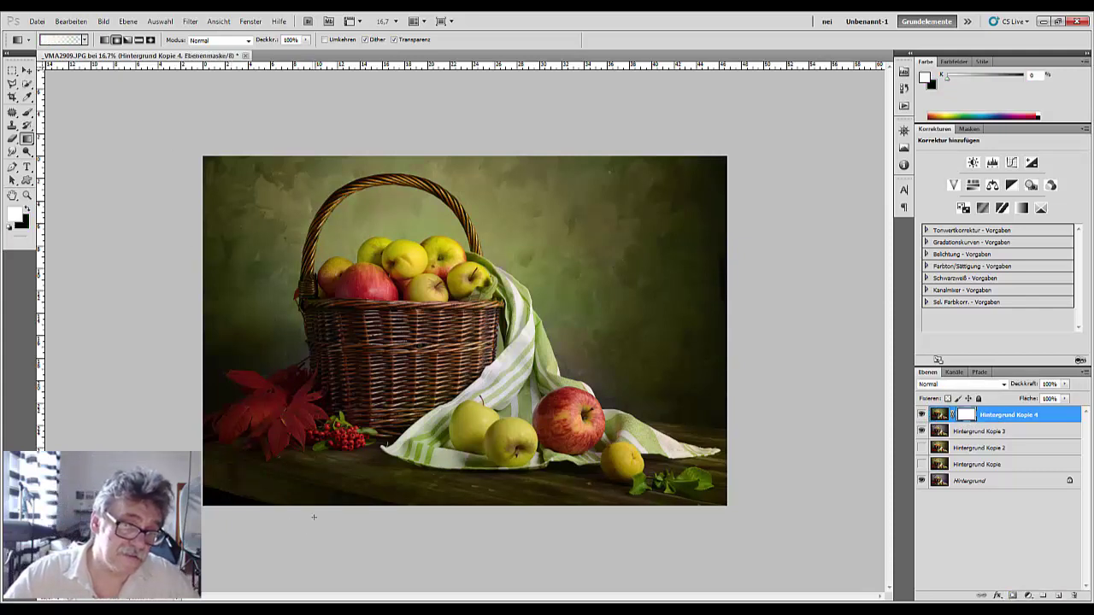
click(26, 208)
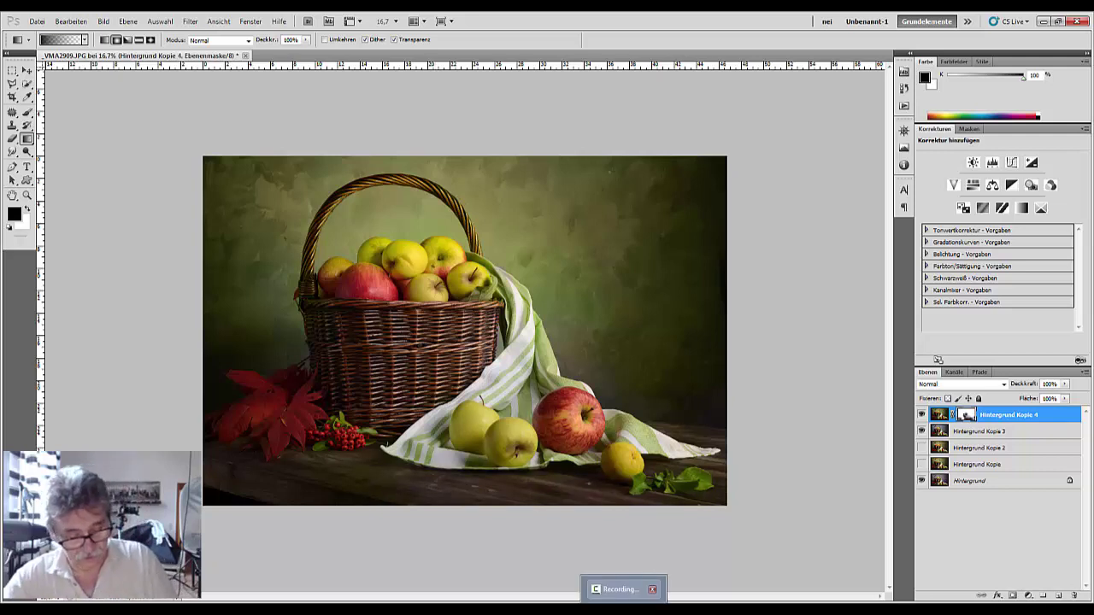
key(Delete)
drag(1012, 416, 1057, 596)
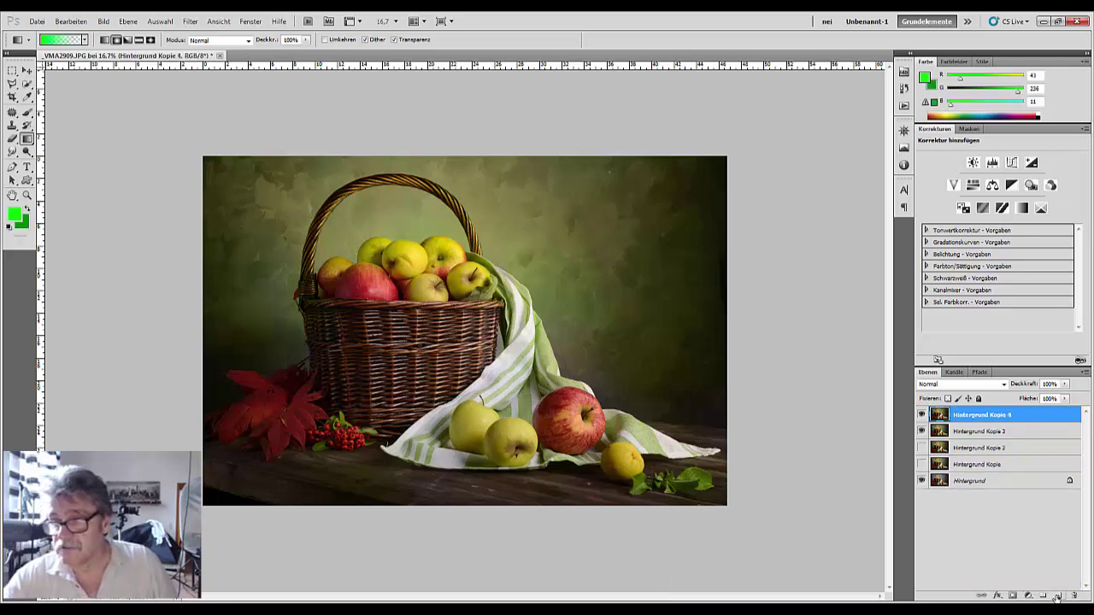
- Add a clipped Tonwertkorrektur adjustment with the white input level at 203 and invert its mask to black
click(993, 164)
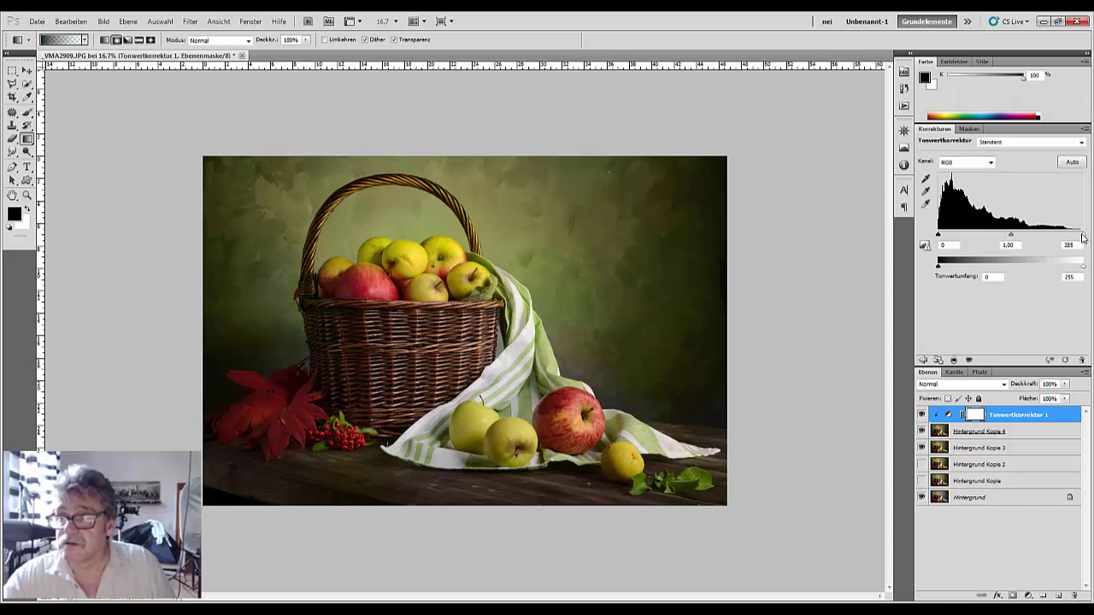
drag(1082, 235, 1055, 237)
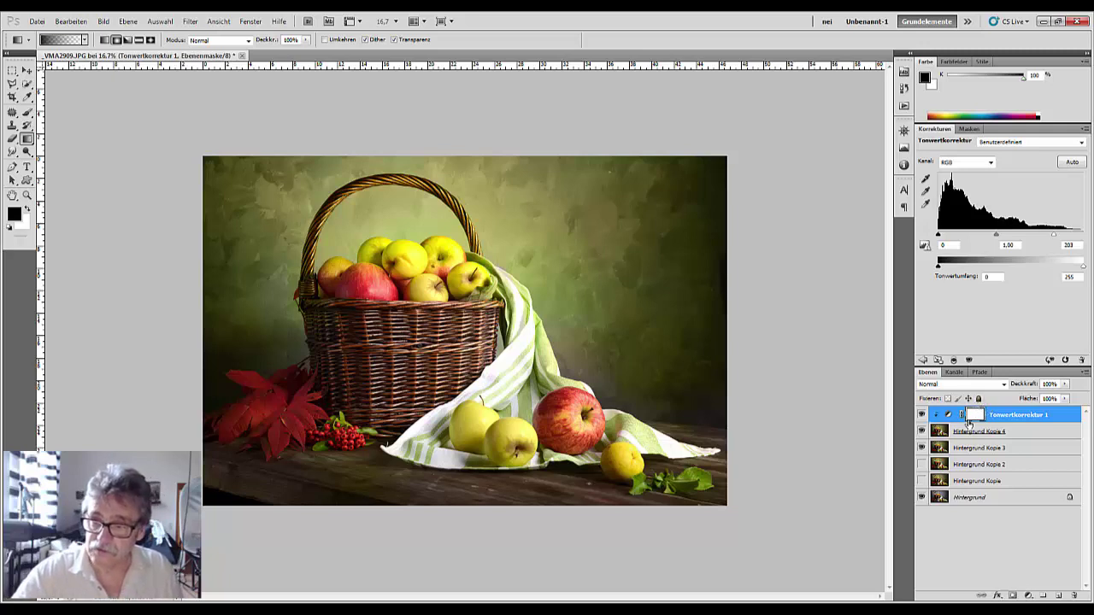
click(968, 419)
click(978, 415)
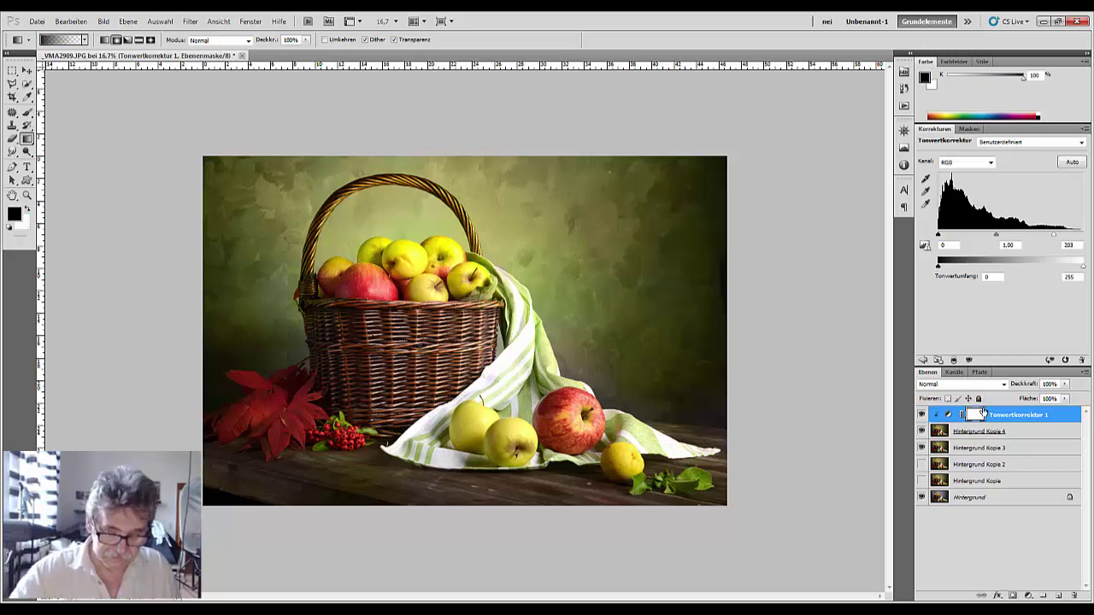
key(ctrl+i)
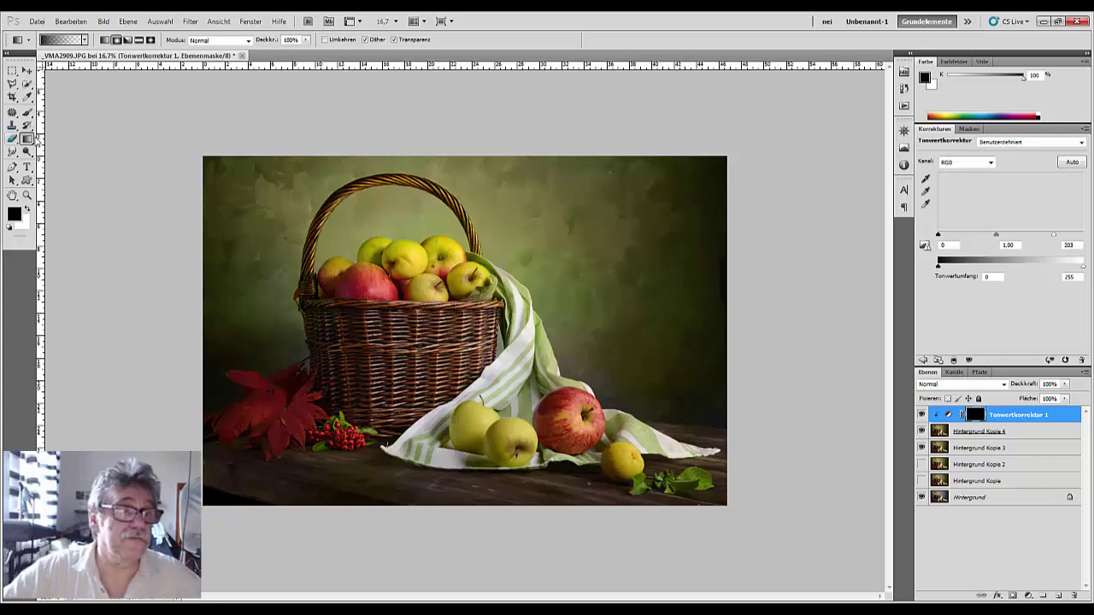
- Brighten the basket, apples, cloth and red leaves with small white radial gradients on the Tonwertkorrektur mask
click(27, 210)
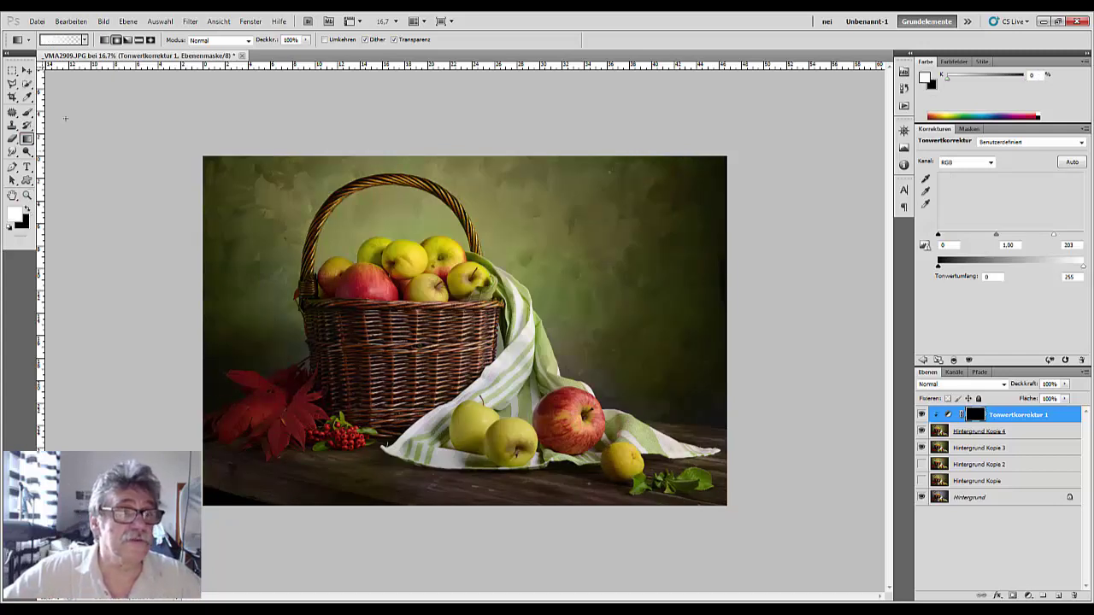
drag(436, 376, 453, 394)
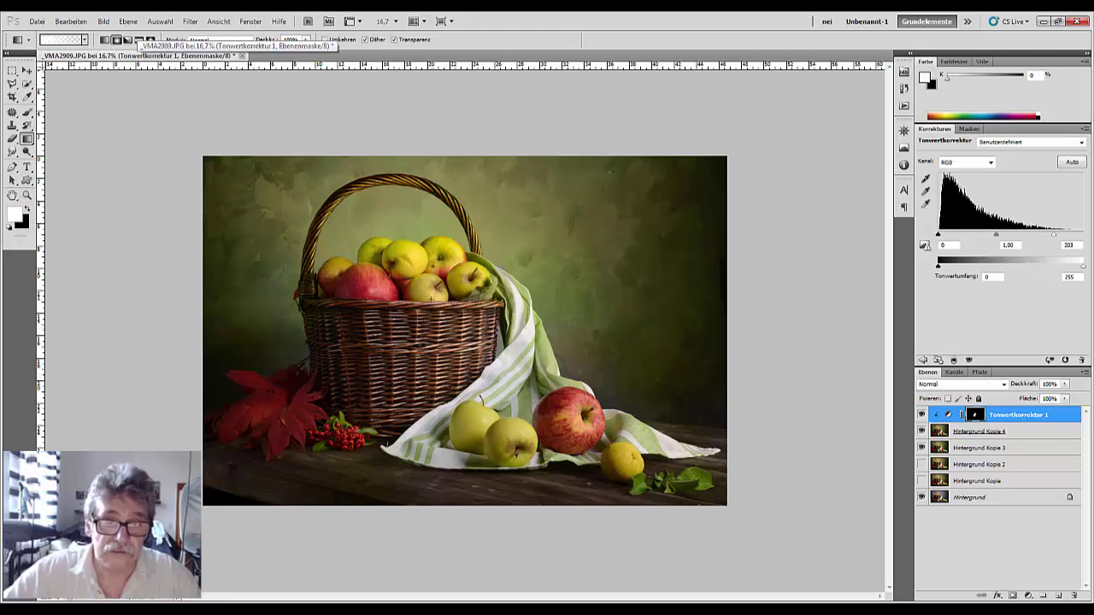
drag(446, 310, 409, 271)
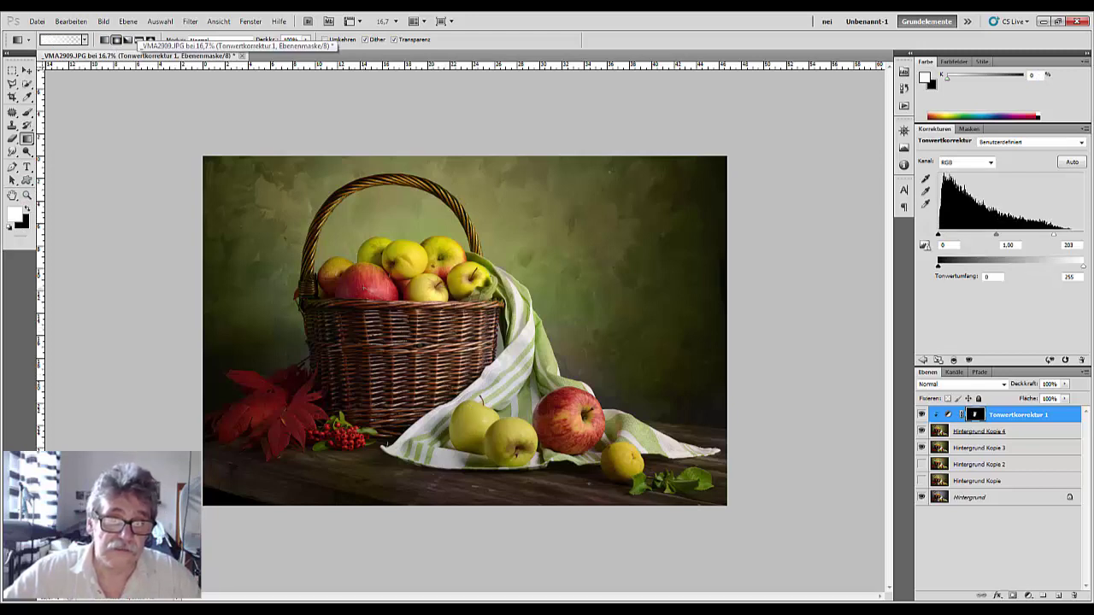
drag(560, 413, 572, 440)
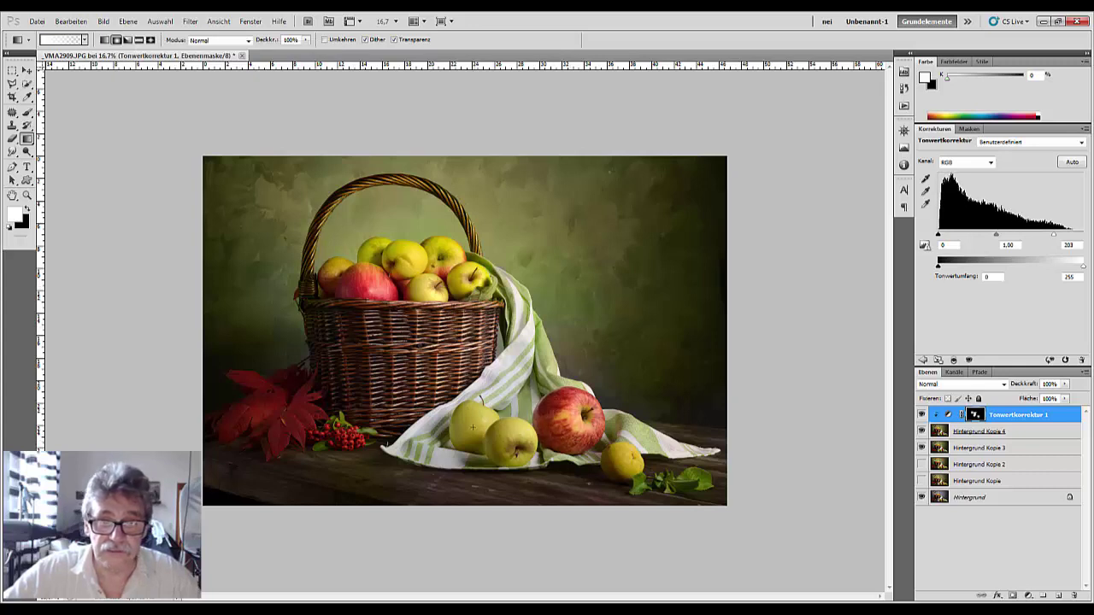
mouse_move(471, 425)
mouse_down()
mouse_move(483, 439)
mouse_move(530, 443)
mouse_up()
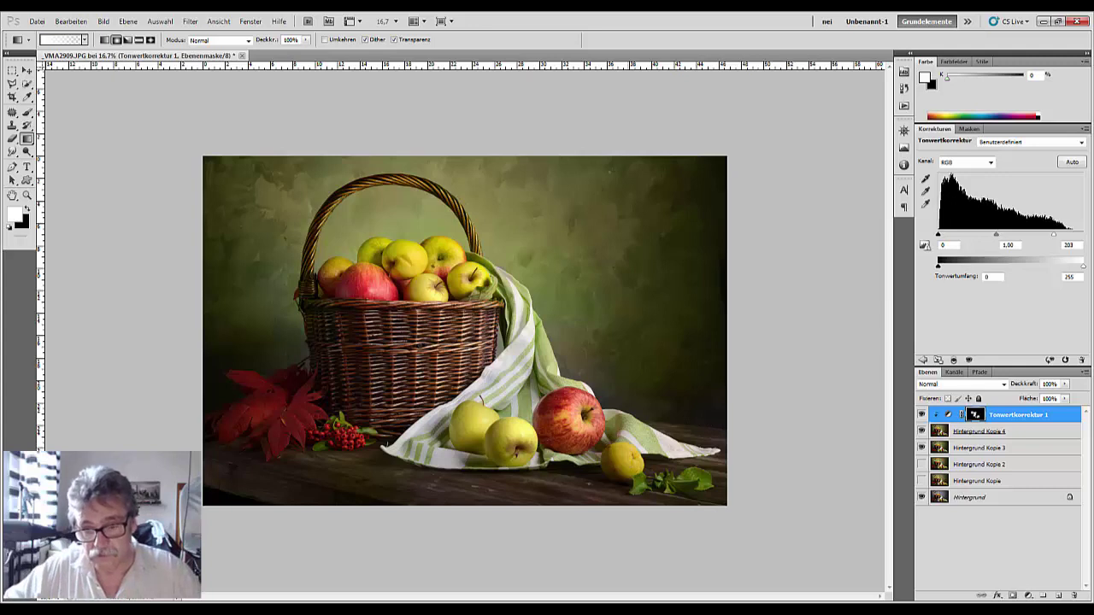
drag(617, 446, 627, 464)
drag(300, 399, 301, 410)
drag(373, 364, 381, 378)
drag(369, 337, 403, 358)
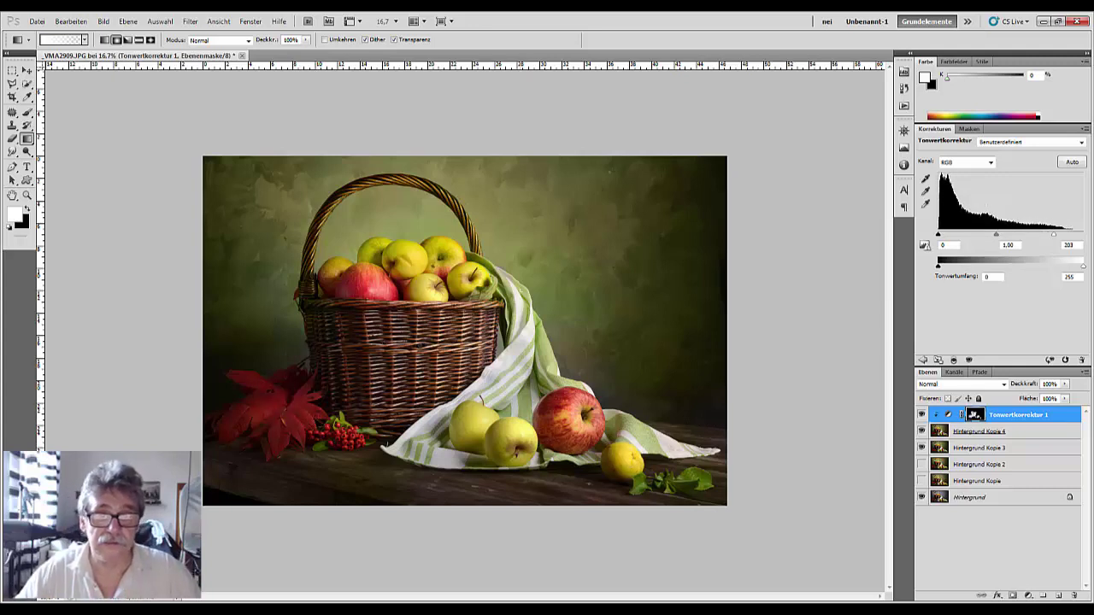
- Brighten the basket handle by painting along it in white on the Tonwertkorrektur mask with a smaller soft brush at 12% Härte
key(ctrl+plus)
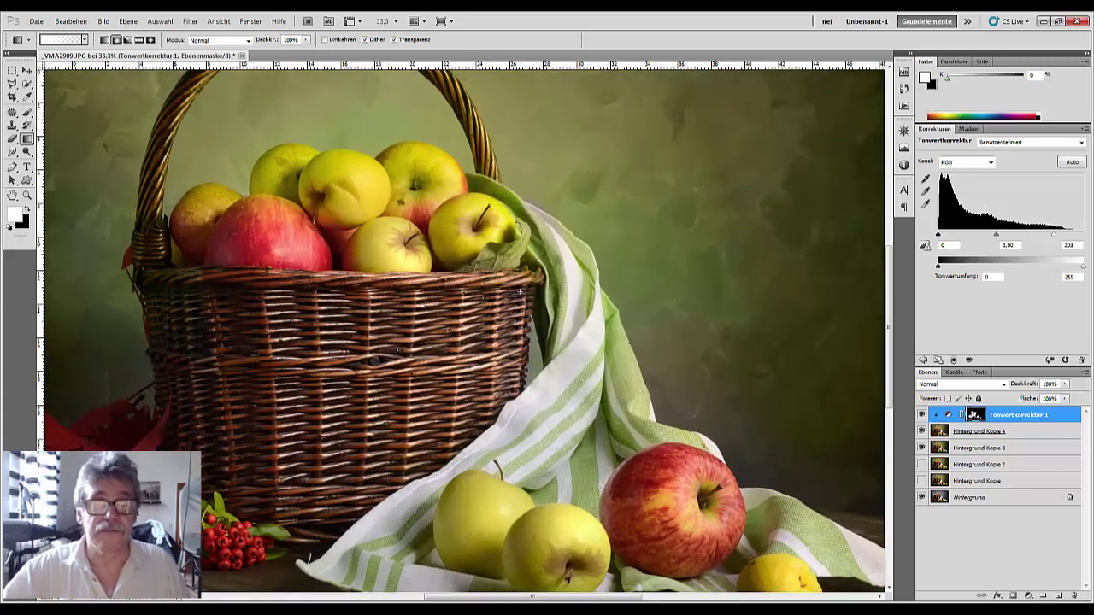
drag(507, 364, 576, 569)
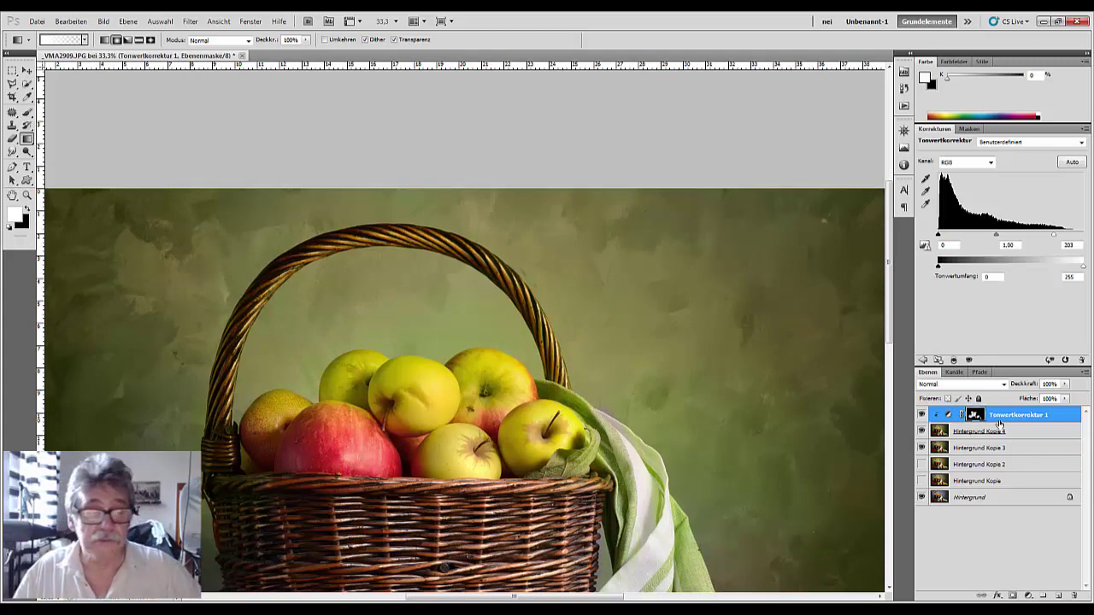
click(28, 112)
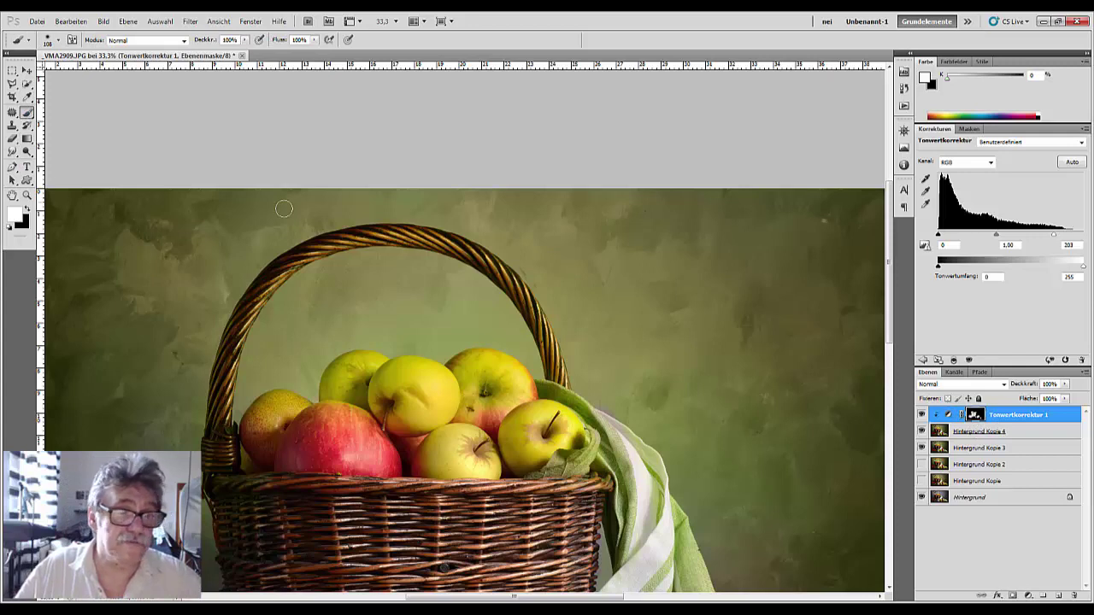
right_click(641, 307)
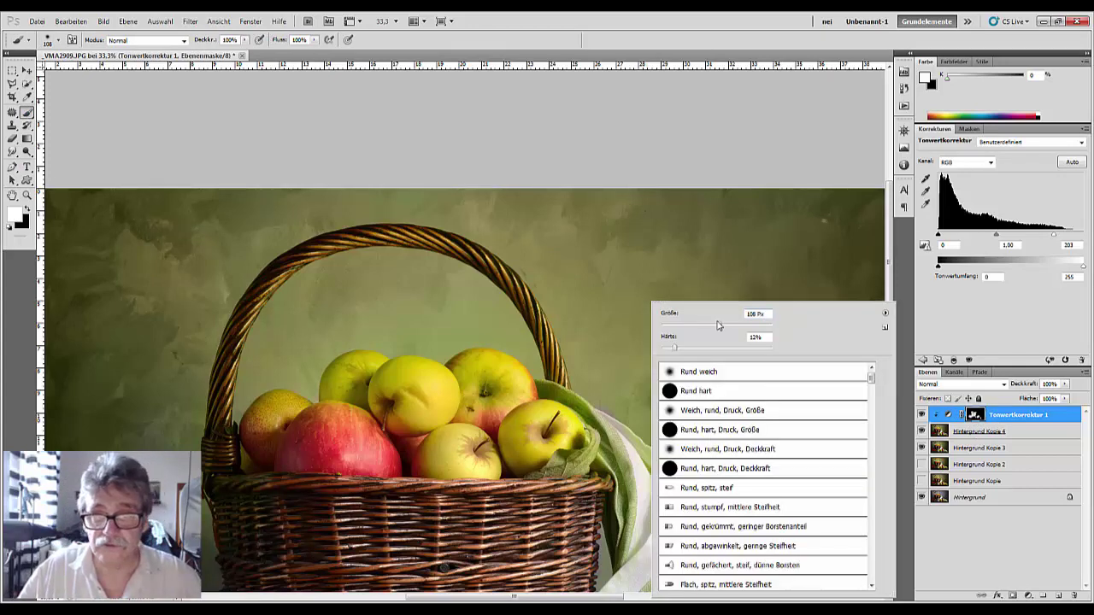
drag(718, 325, 708, 325)
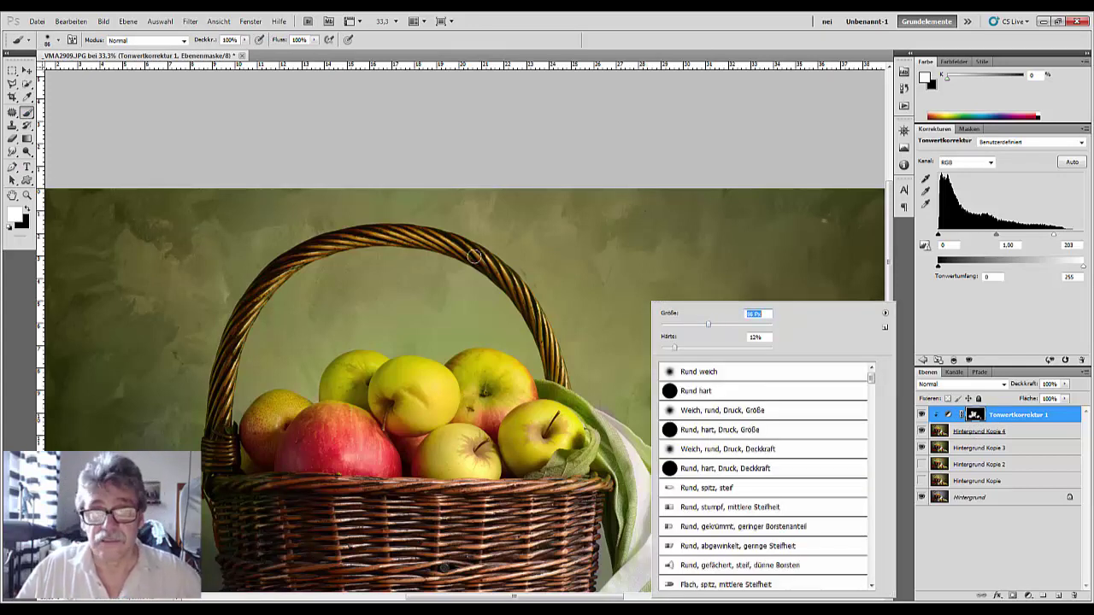
key(Return)
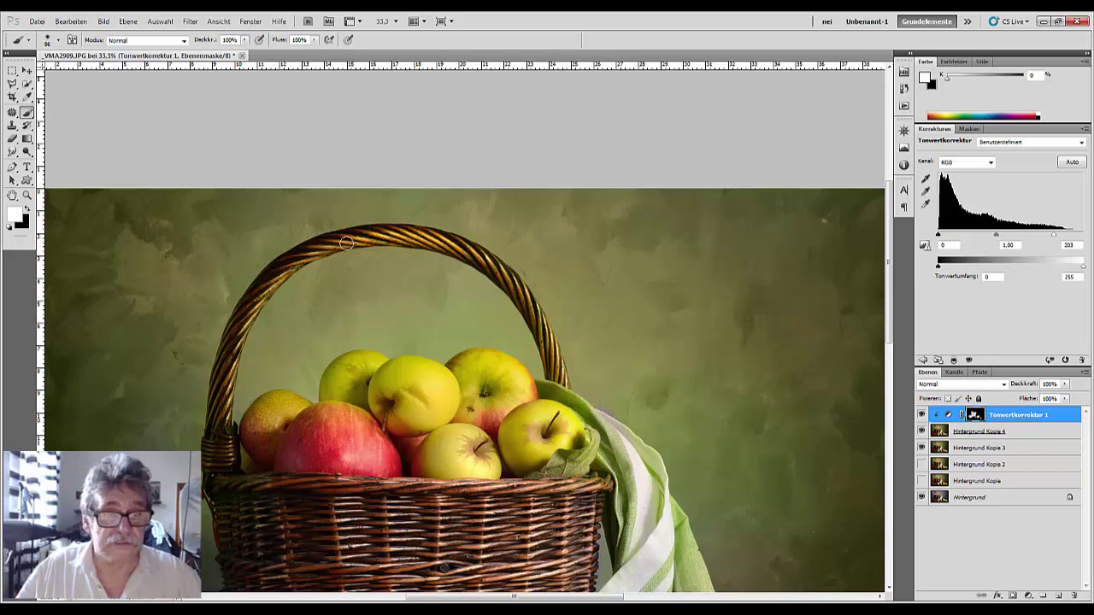
mouse_move(346, 244)
mouse_down()
mouse_move(257, 299)
mouse_move(224, 394)
mouse_move(223, 449)
mouse_up()
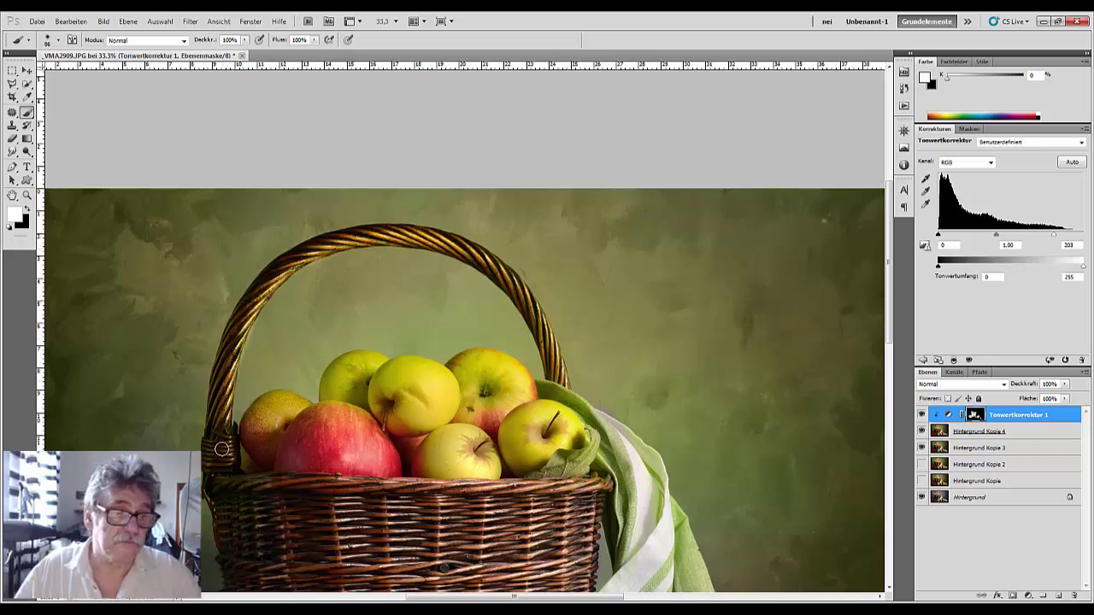
click(27, 207)
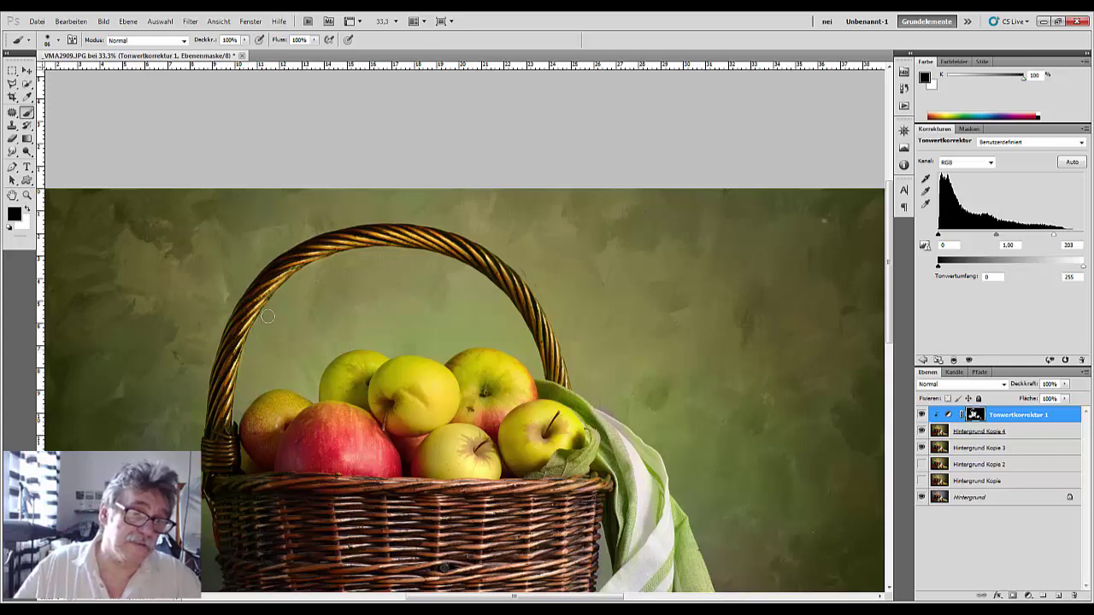
click(27, 208)
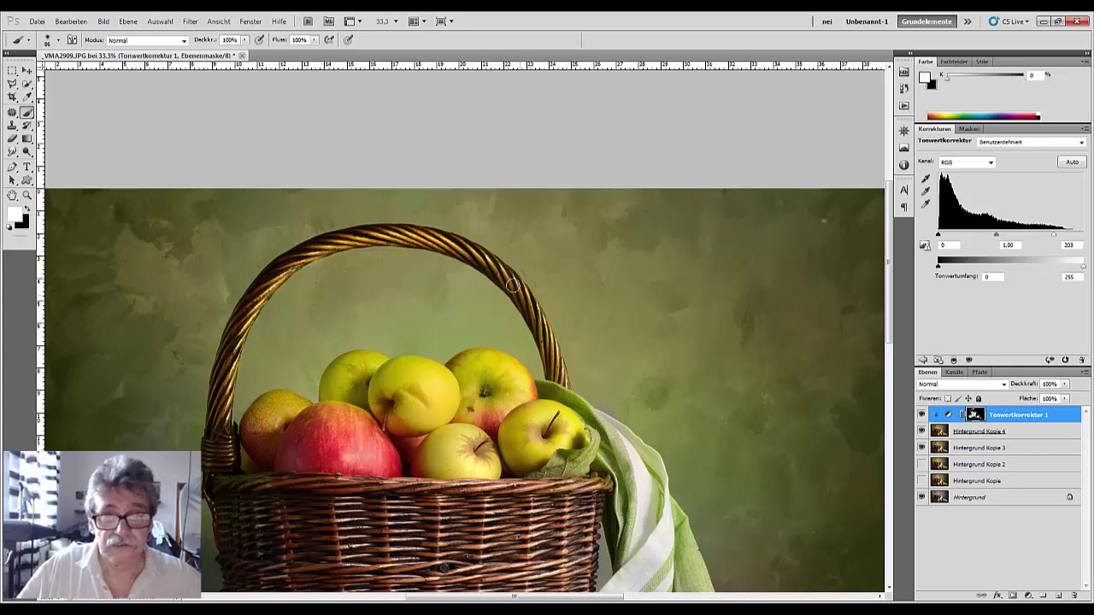
mouse_move(513, 285)
mouse_down()
mouse_move(556, 372)
mouse_move(554, 408)
mouse_move(544, 395)
mouse_move(602, 427)
mouse_up()
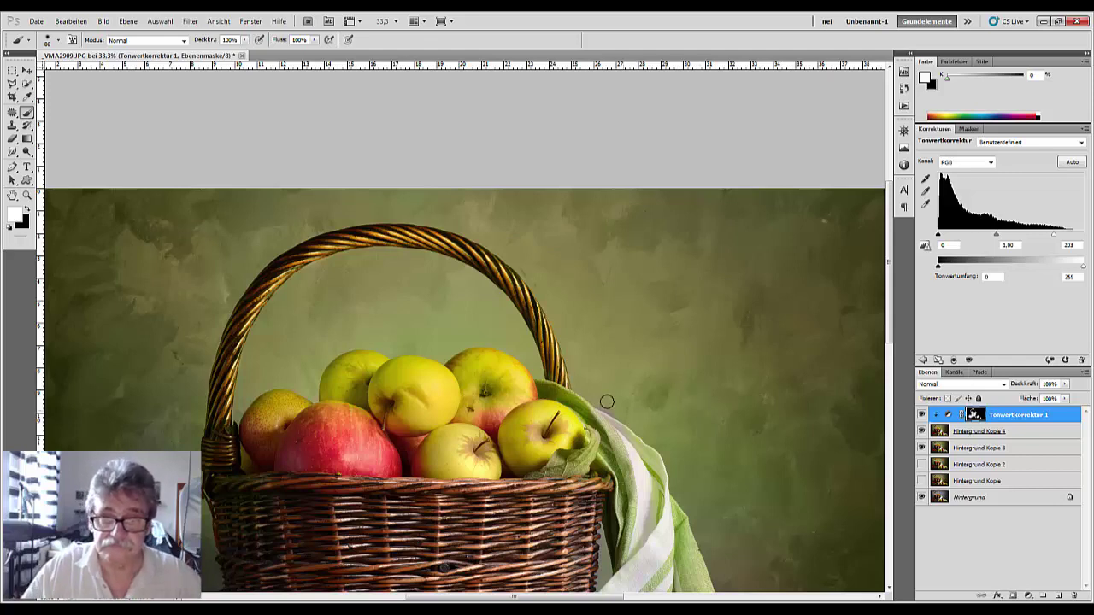
click(27, 209)
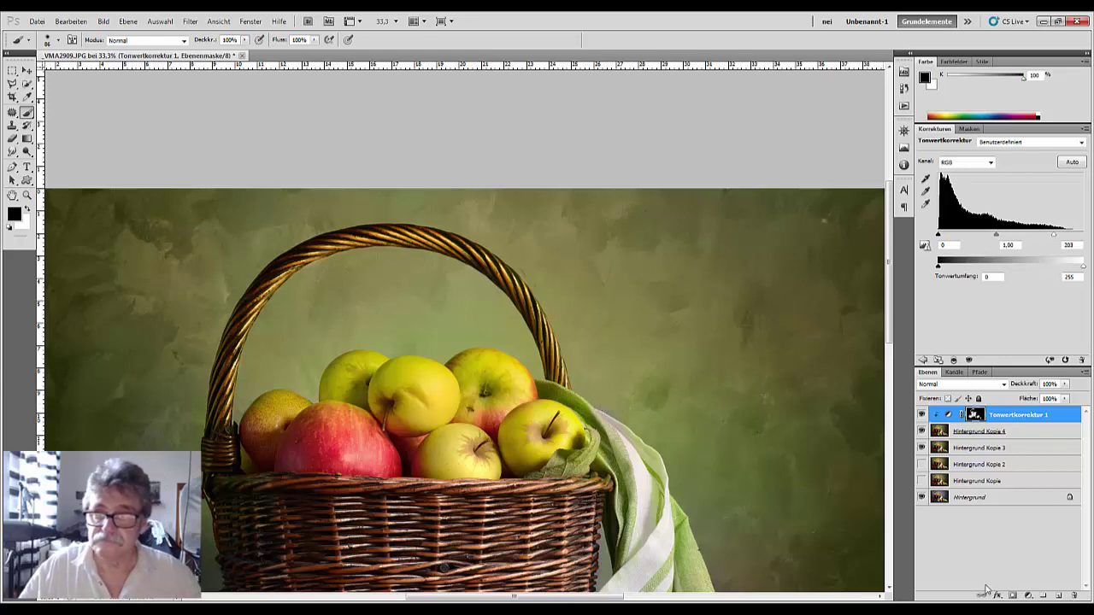
- Merge the Tonwertkorrektur layer into Hintergrund Kopie 4 and toggle that layer's visibility to compare the brightening on the handle and apples
key(ctrl+z)
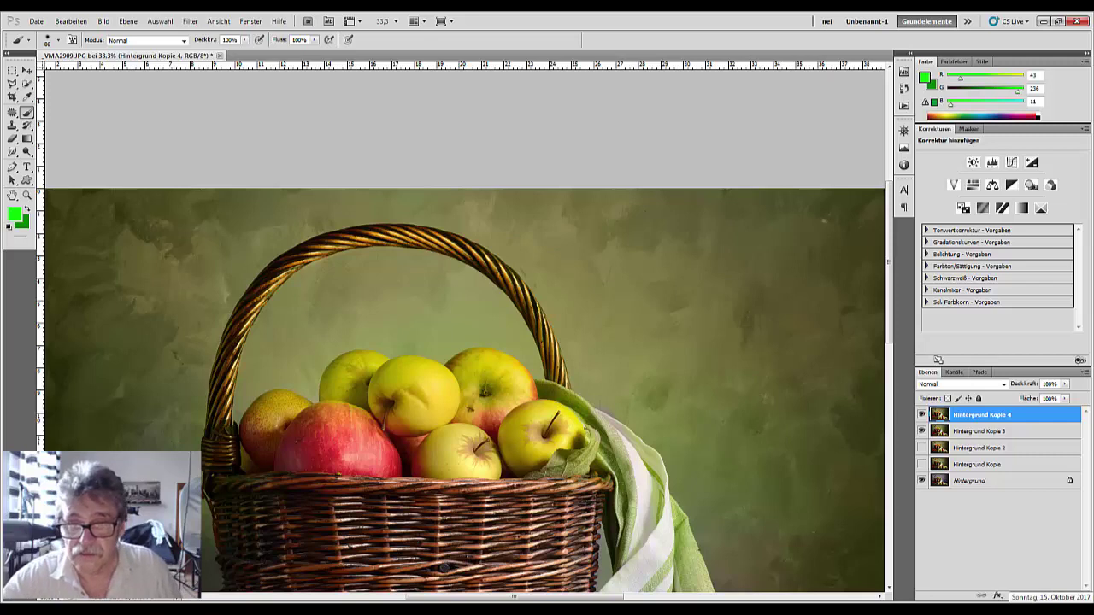
click(921, 414)
click(922, 415)
click(921, 414)
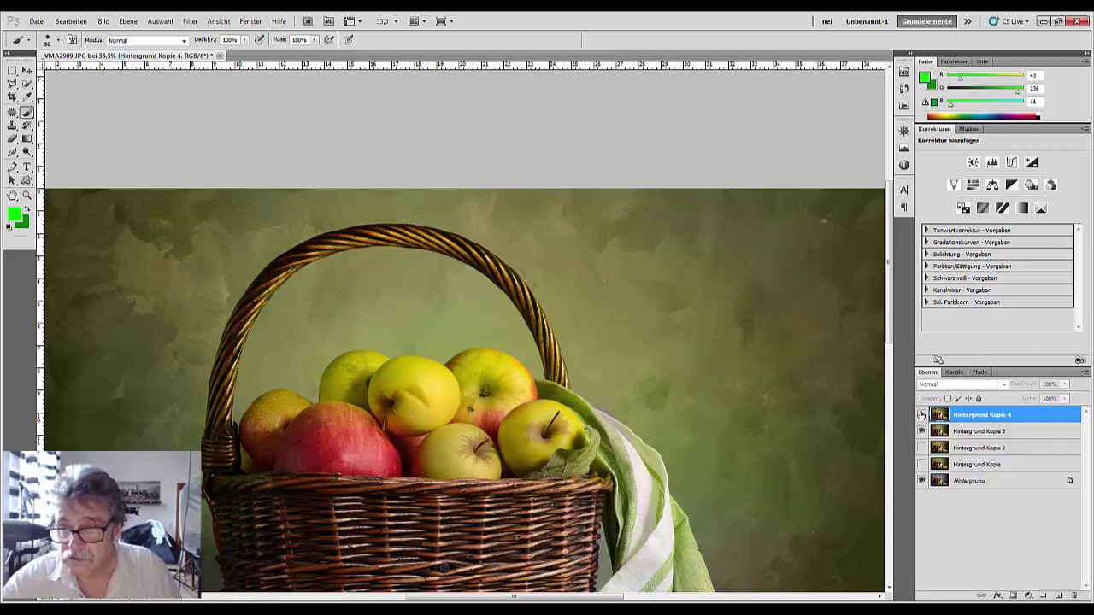
click(921, 415)
key(ctrl+plus)
key(ctrl+plus)
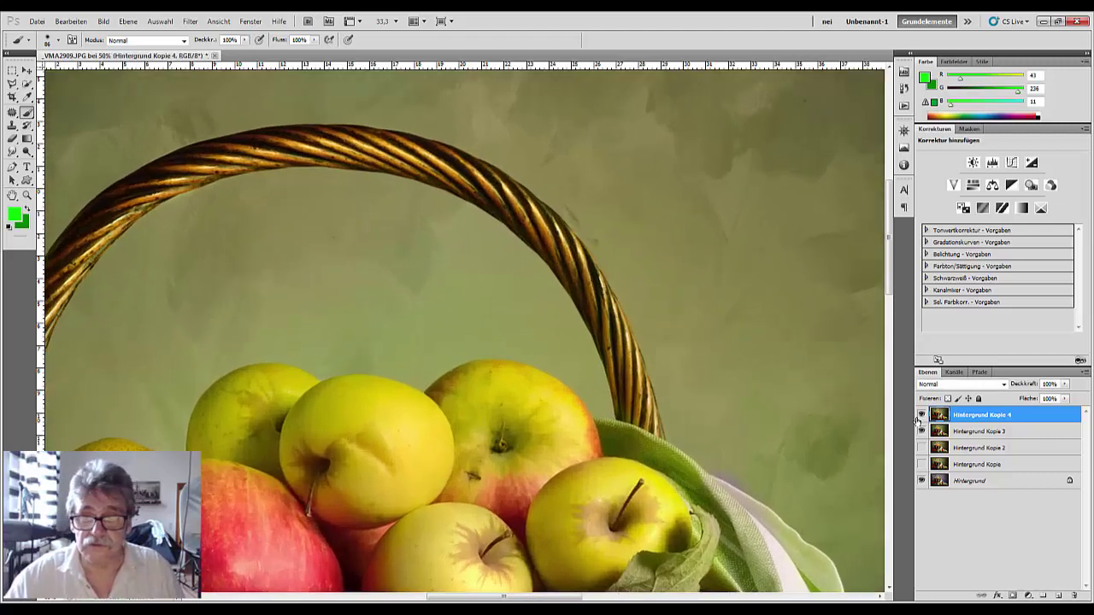
- Examine the fruit, cloth and dark background beside the basket up close, and judge the whole composition at several reduced sizes
drag(607, 477, 367, 278)
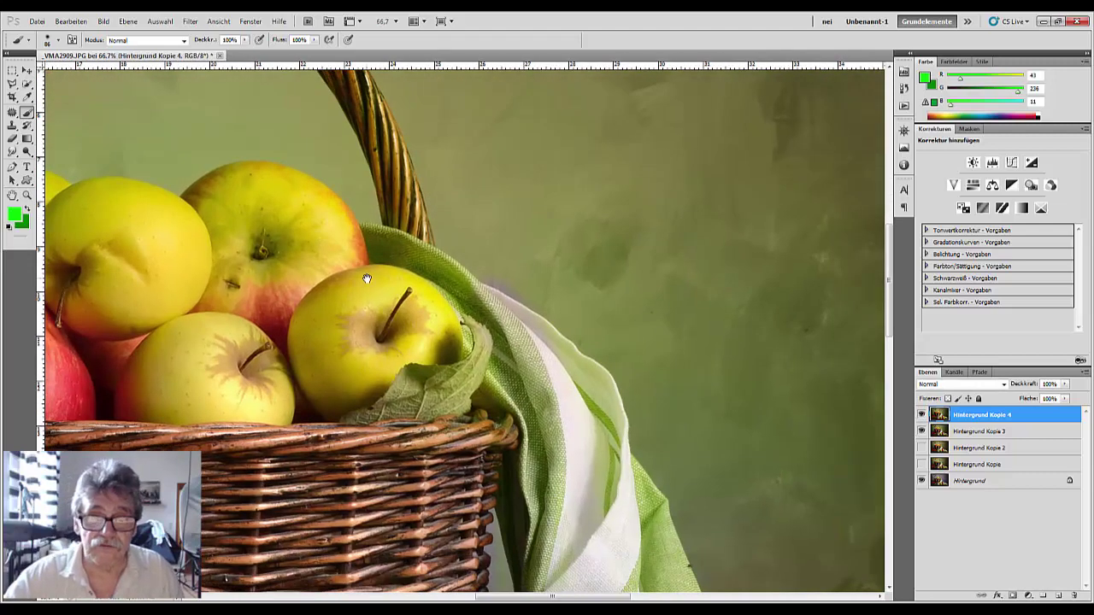
click(12, 125)
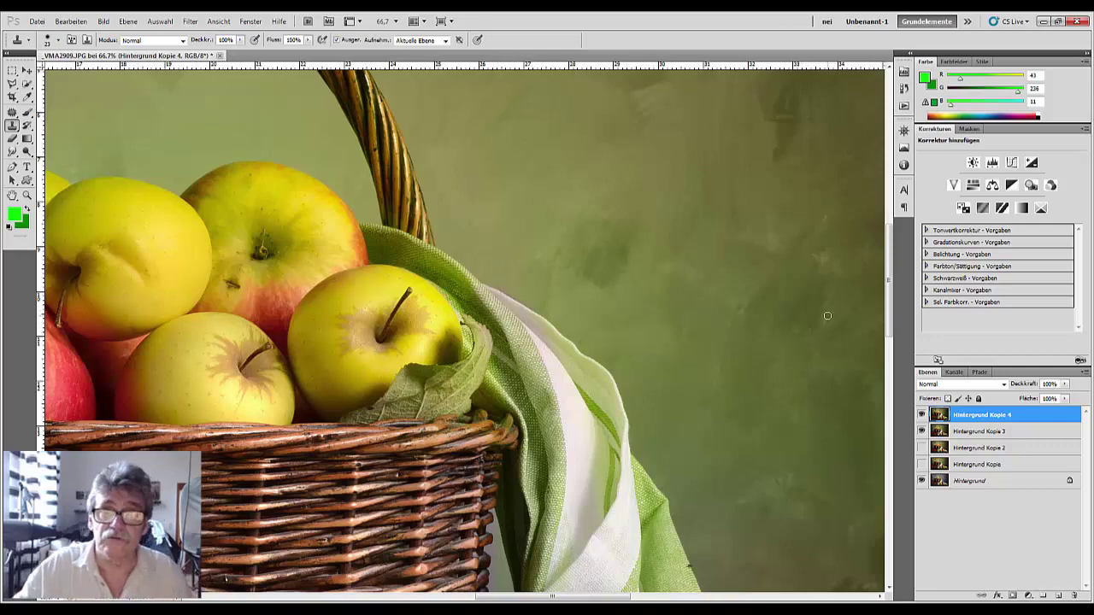
key(ctrl+minus)
key(ctrl+minus)
key(ctrl+minus)
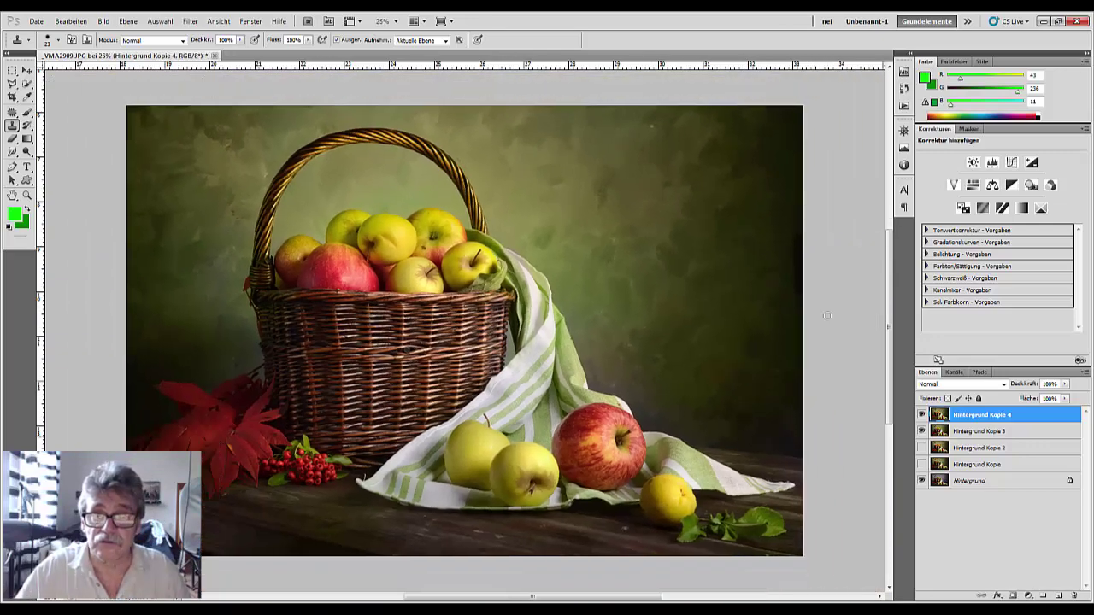
key(ctrl+minus)
key(ctrl+minus)
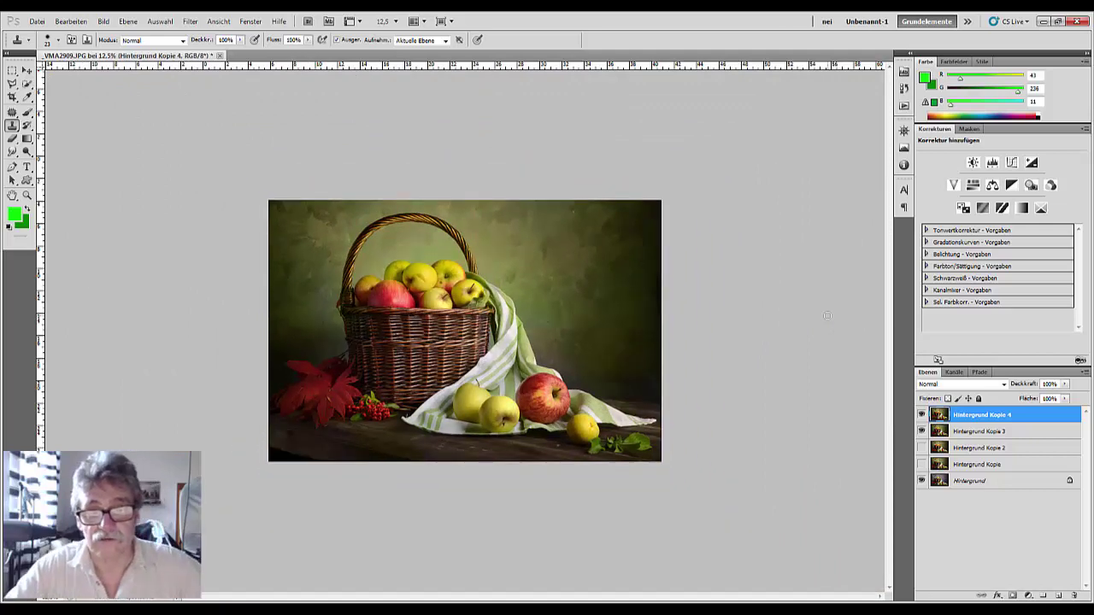
key(ctrl+minus)
key(ctrl+minus)
key(ctrl+minus)
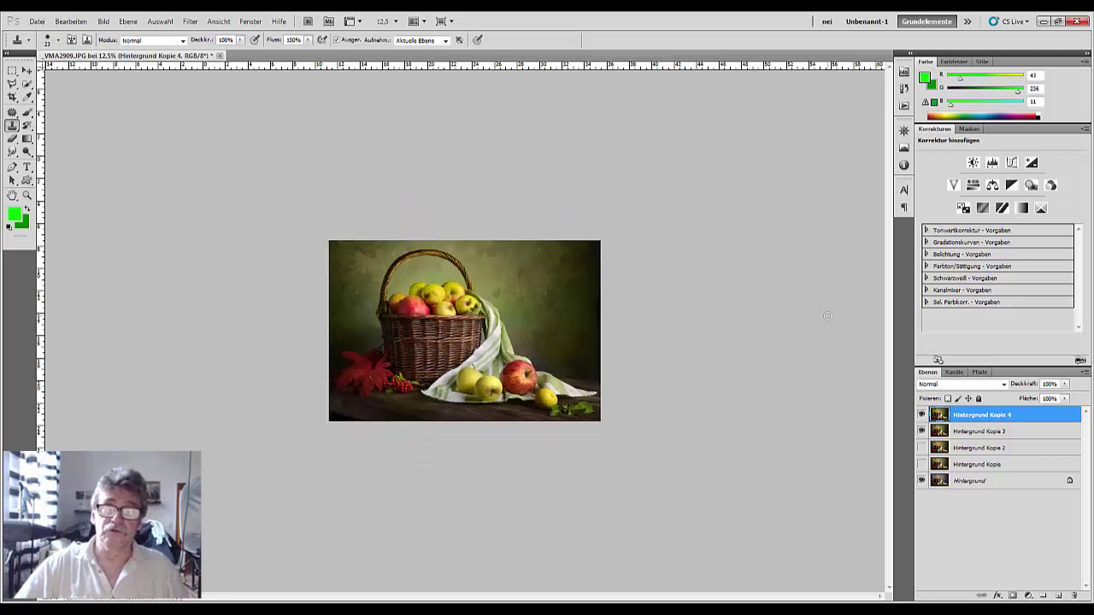
key(ctrl+plus)
key(ctrl+plus)
key(ctrl+plus)
key(ctrl+plus)
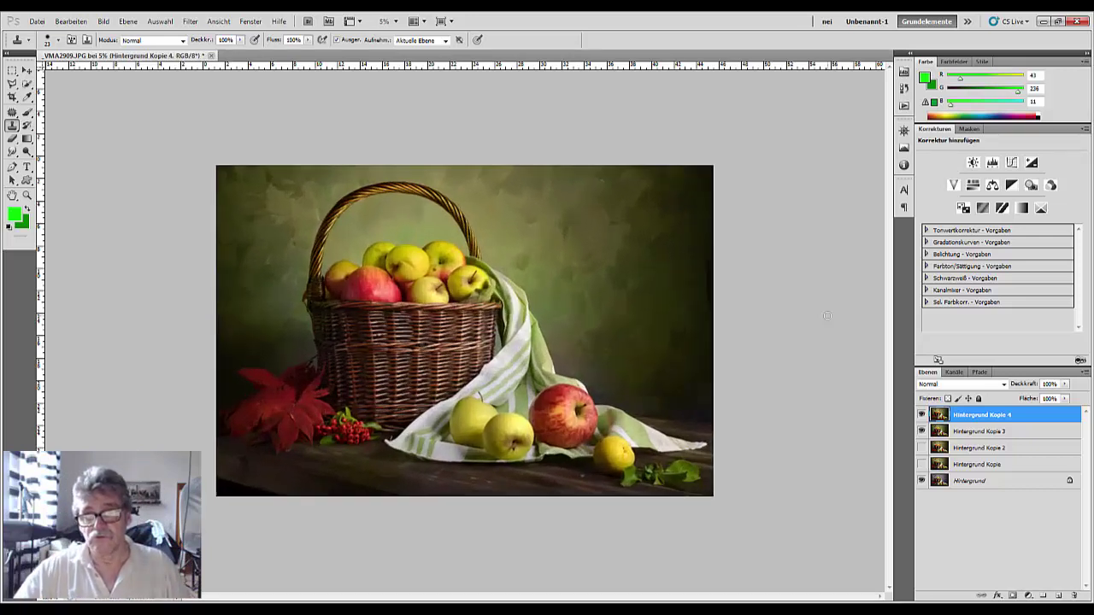
- Compare the picture with and without Hintergrund Kopie 4 and merge that layer with Hintergrund Kopie 3
click(920, 414)
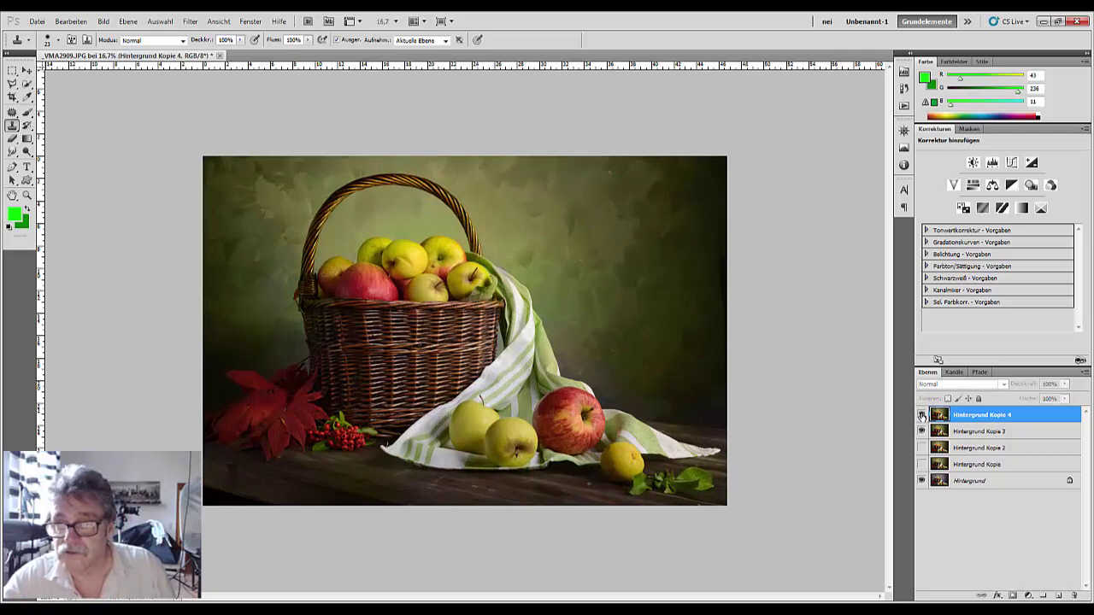
click(921, 415)
shift+click(976, 434)
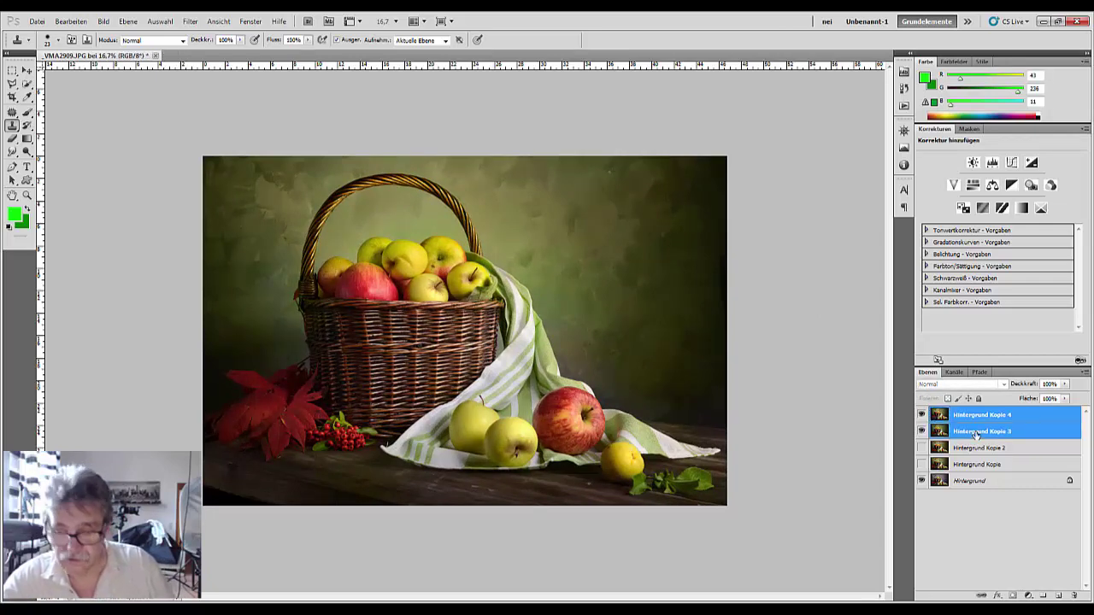
key(ctrl+e)
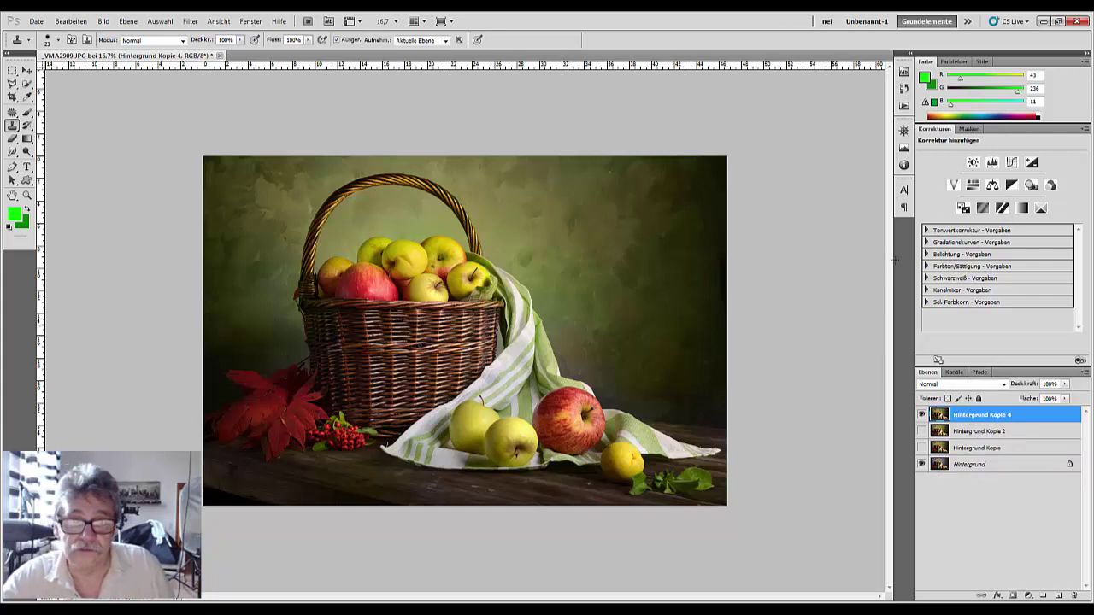
- Add a clipped Tonwertkorrektur adjustment above Hintergrund Kopie 4 with the midtone input at 1.34 and invert its mask to black
click(992, 163)
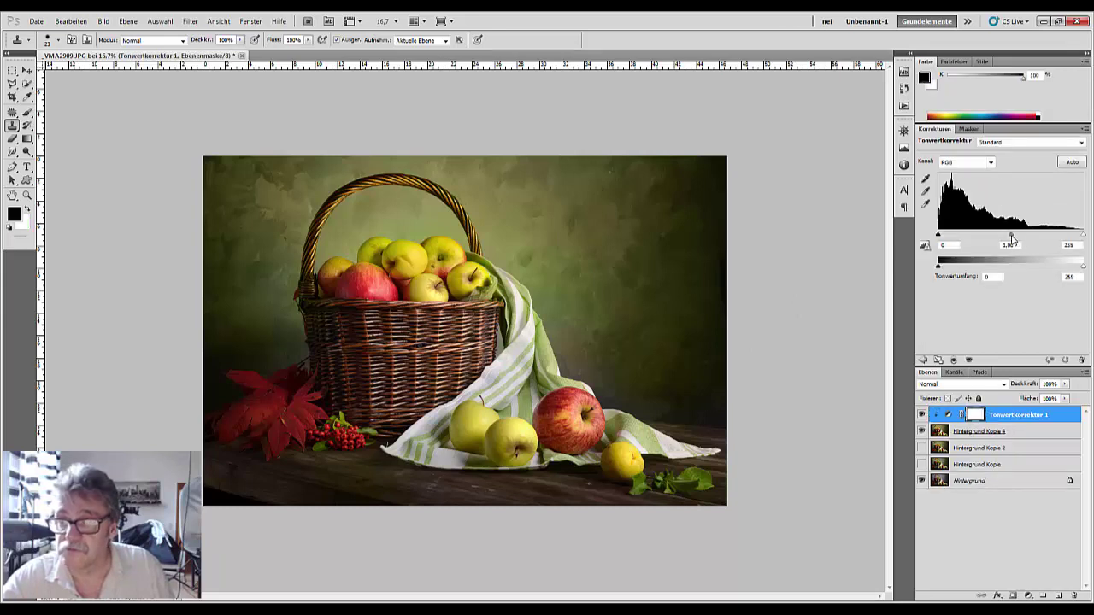
drag(1010, 236, 995, 238)
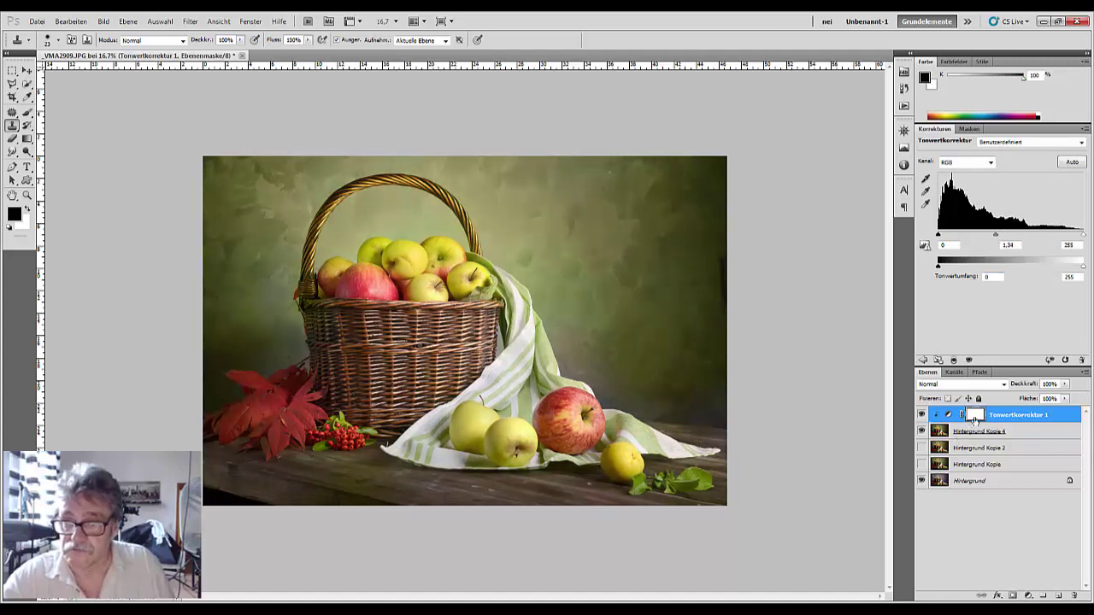
key(ctrl+i)
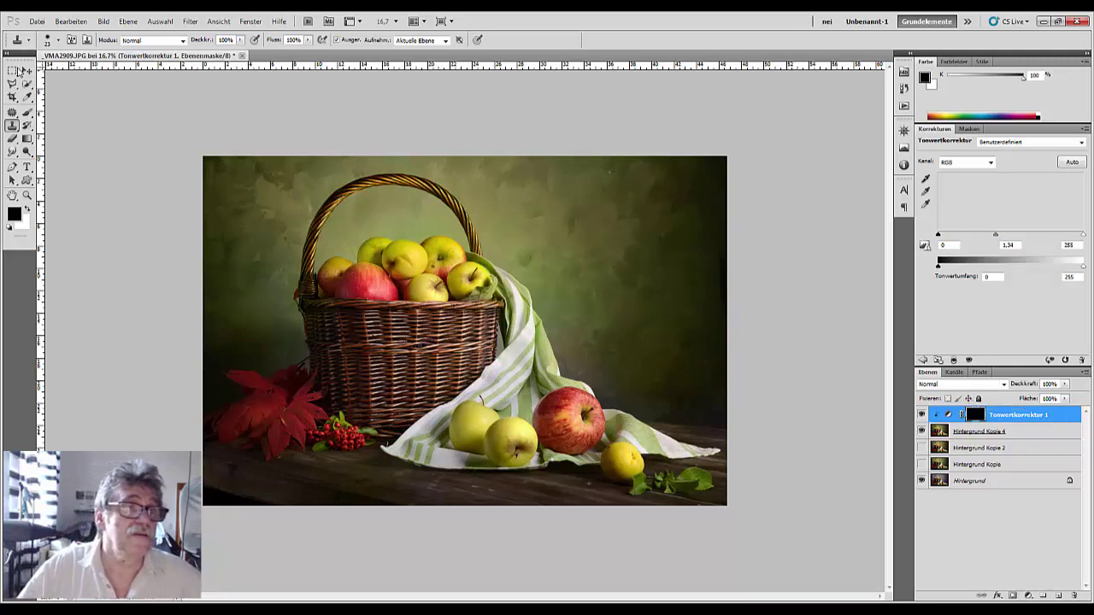
- Brighten the dark background along the picture's right edge with white radial gradients on the mask, and mask out the lower right corner with a black one
click(28, 138)
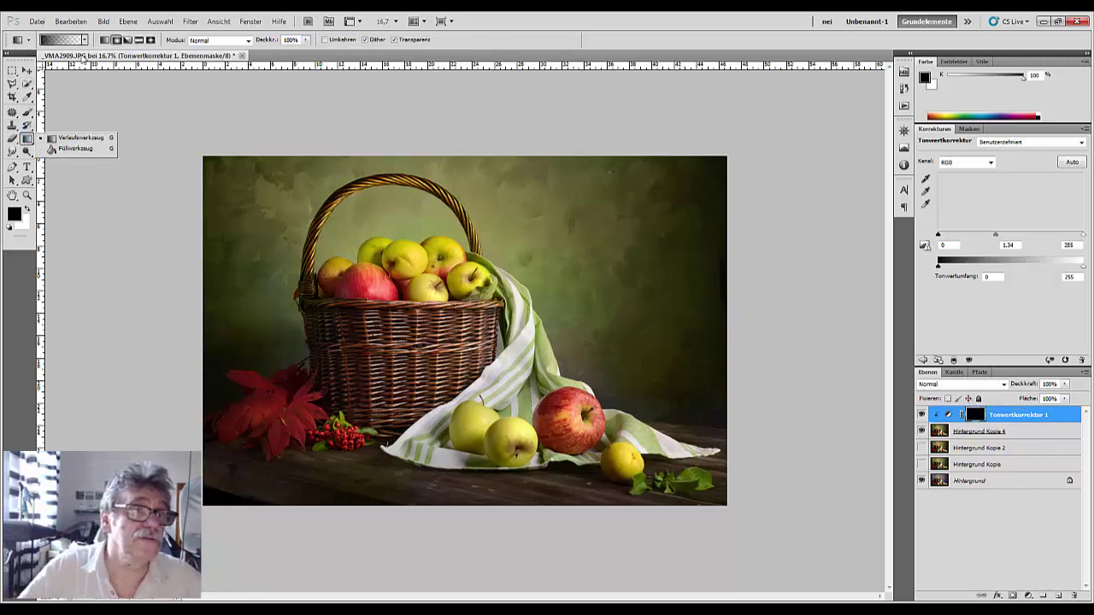
click(689, 338)
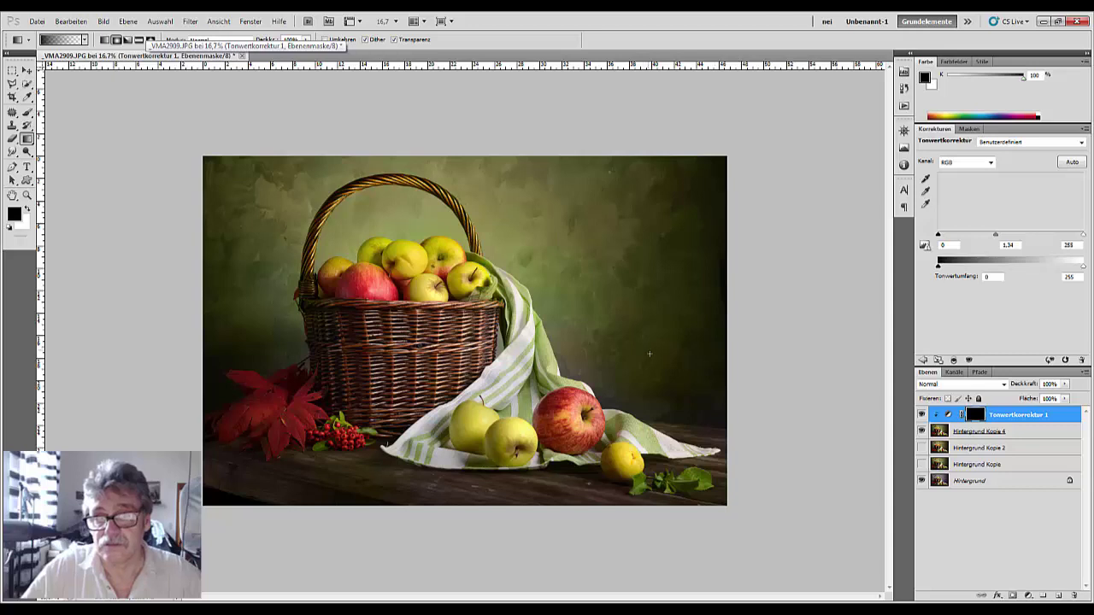
click(26, 209)
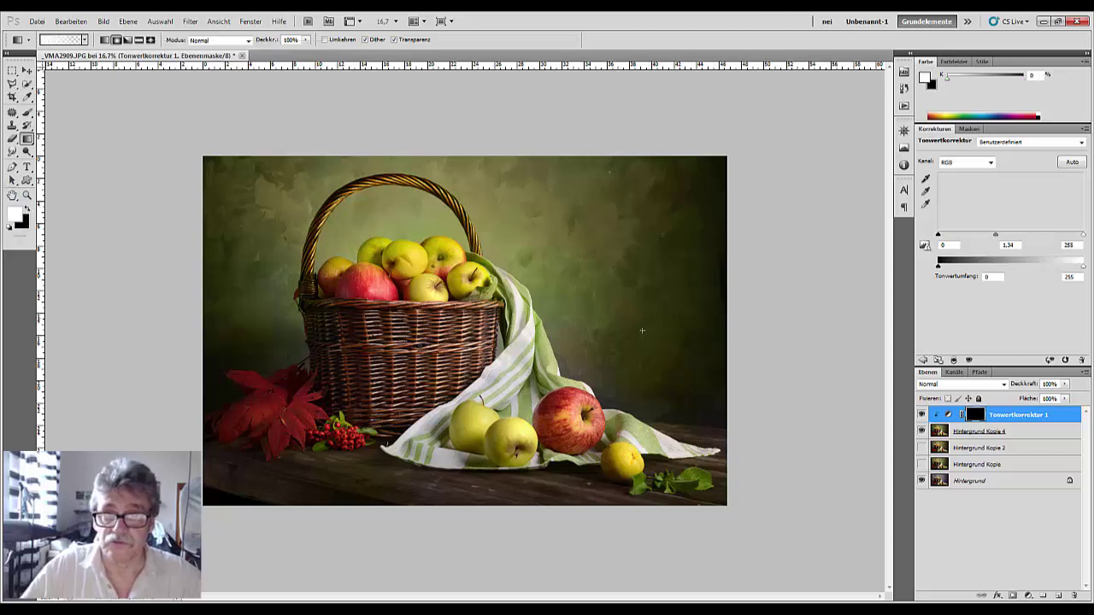
drag(689, 207, 703, 413)
drag(626, 149, 769, 231)
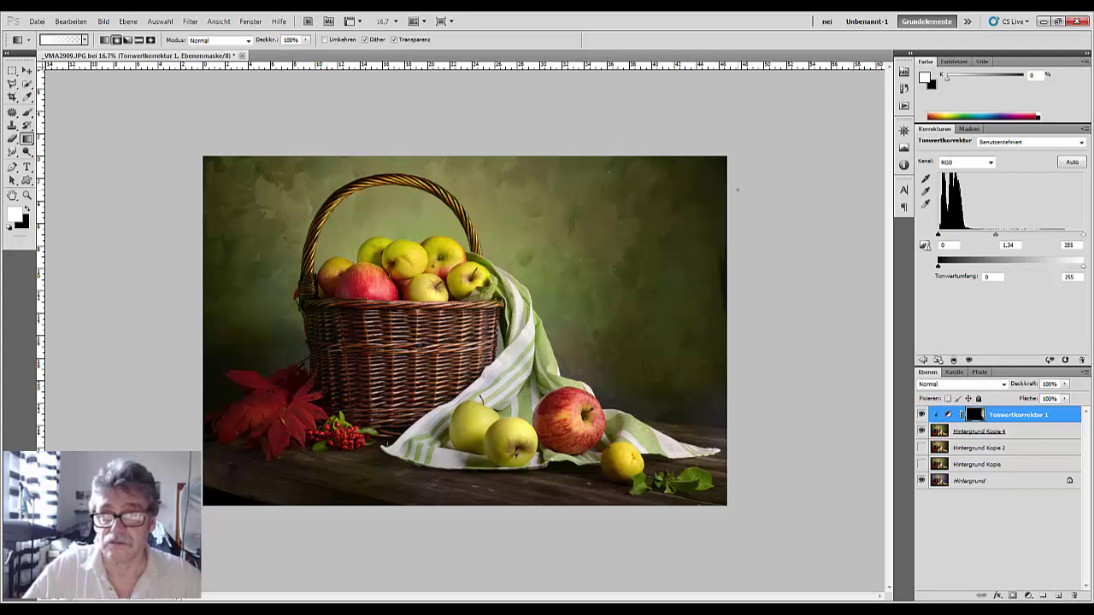
click(26, 208)
drag(683, 426, 797, 458)
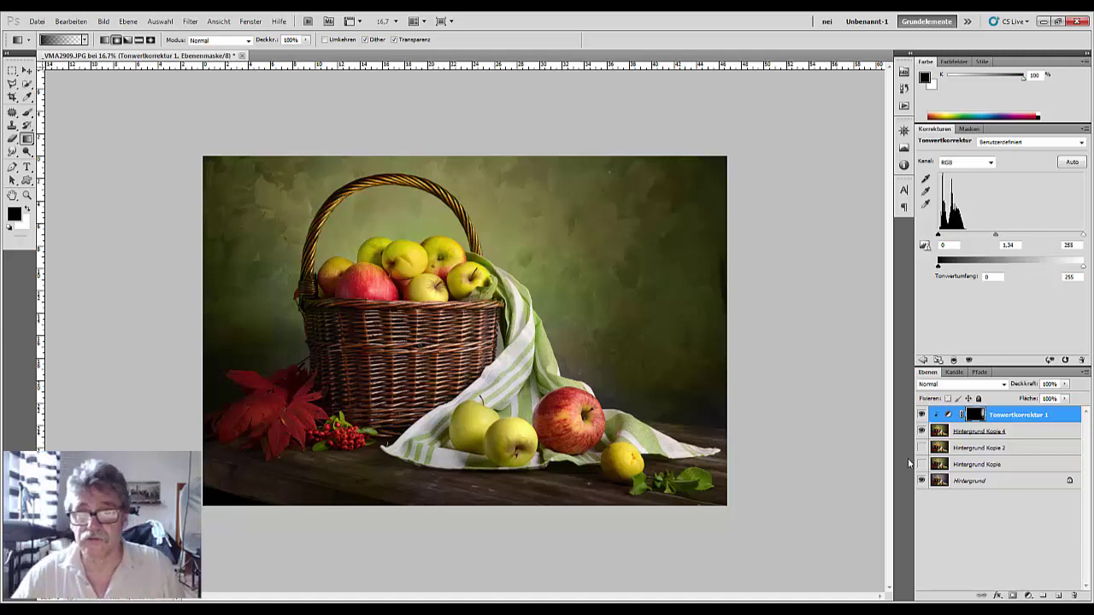
- Compare the finished edit with the original Hintergrund layer by showing that layer alone and restoring the others, checking the result at different zooms
key(ctrl+plus)
key(ctrl+minus)
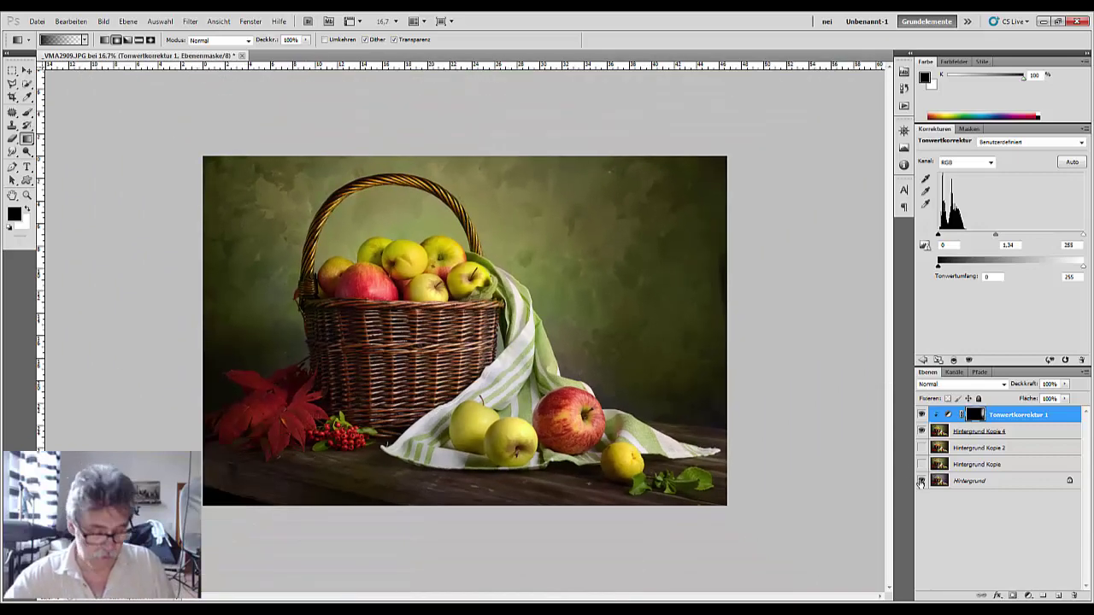
alt+click(922, 481)
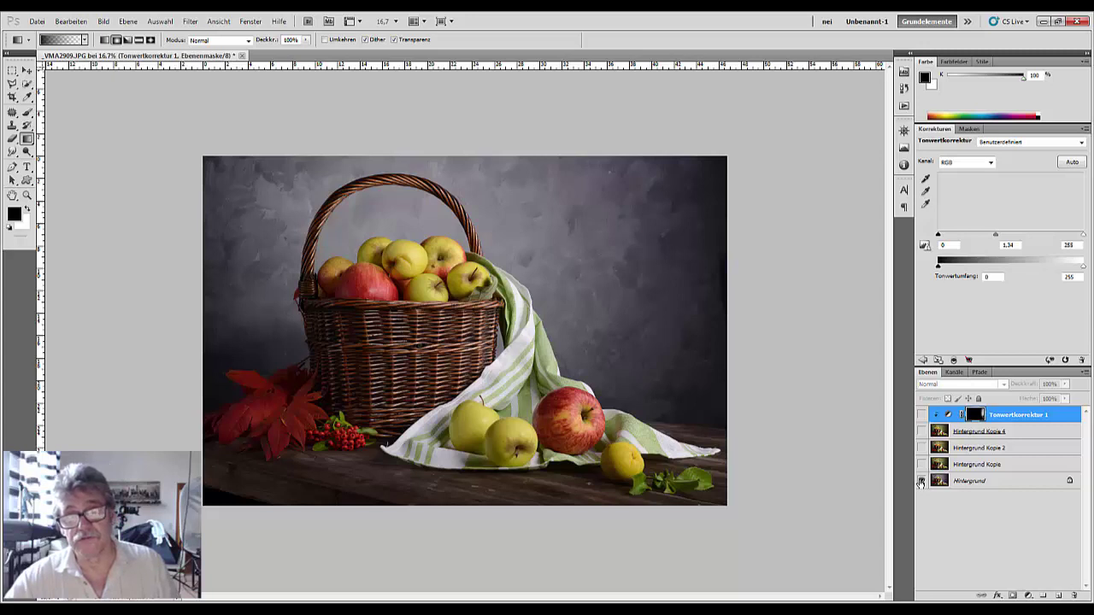
alt+click(921, 481)
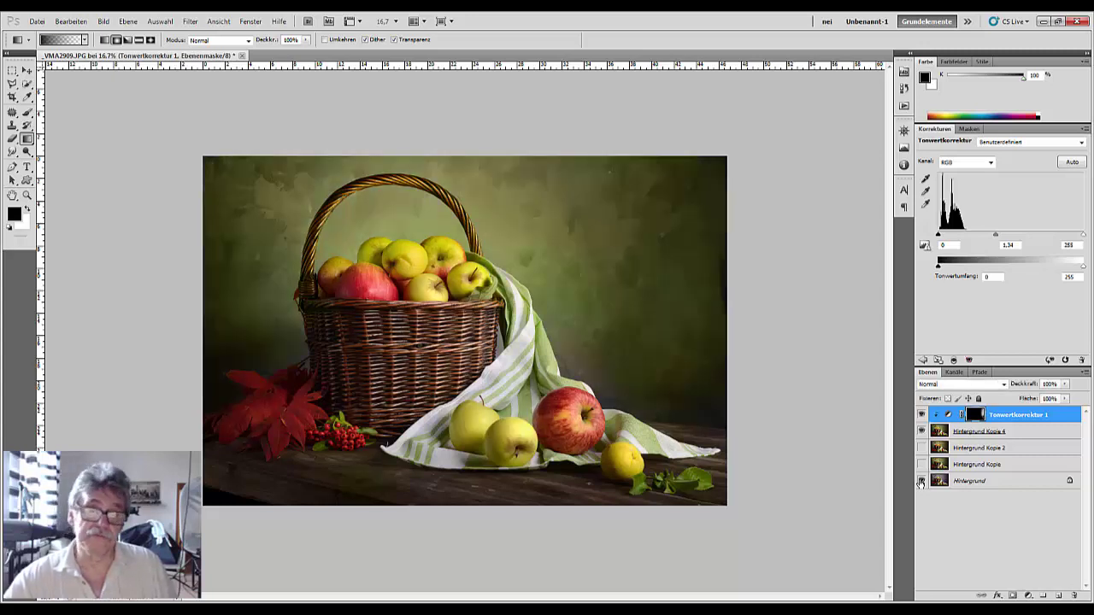
alt+click(922, 481)
alt+click(921, 481)
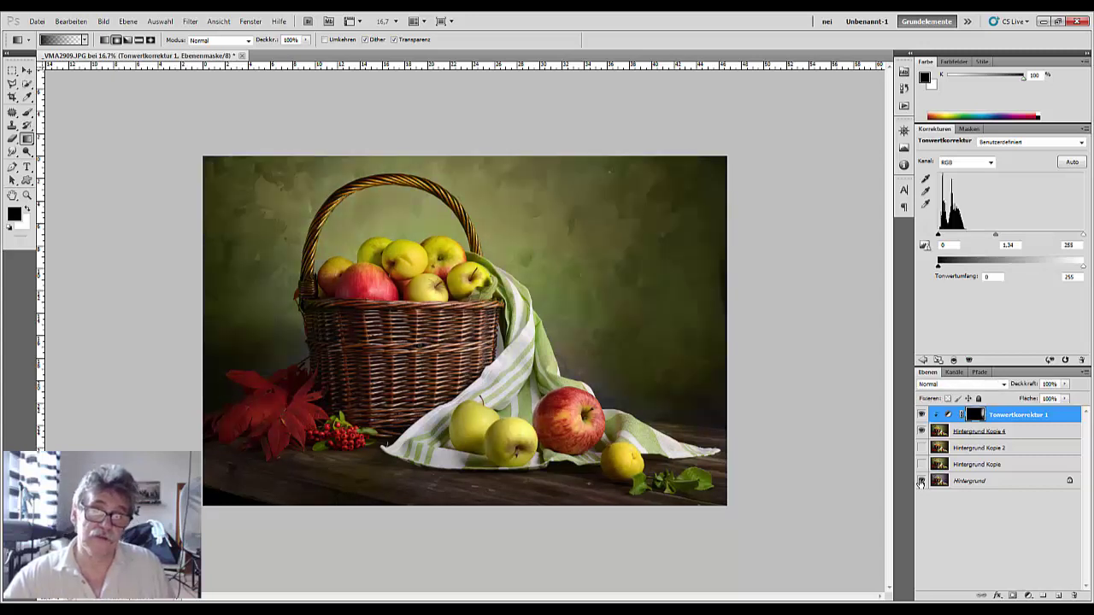
key(ctrl+plus)
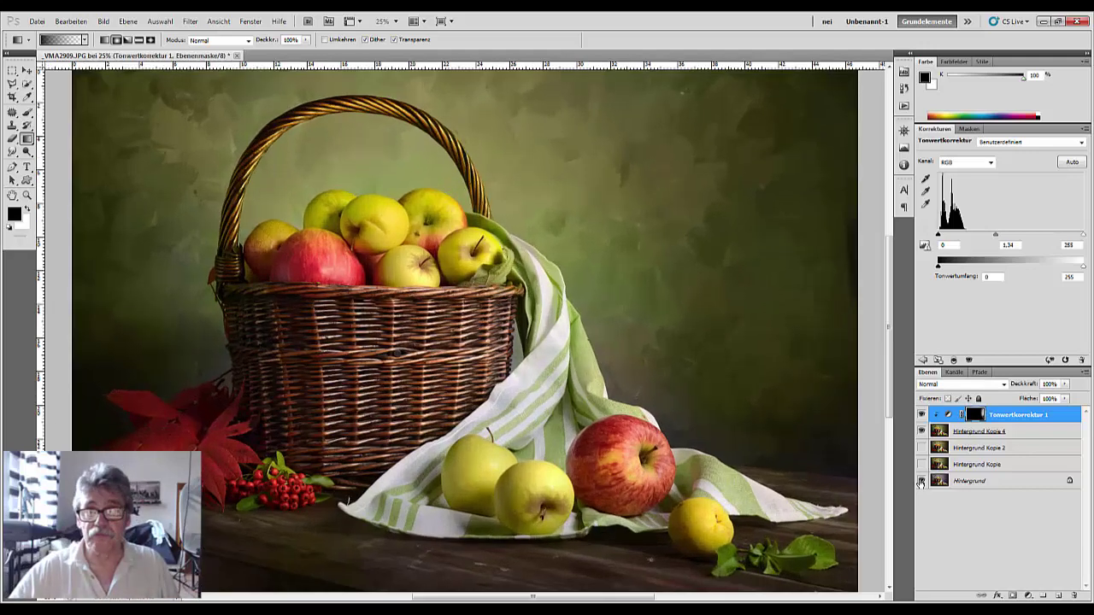
key(ctrl+minus)
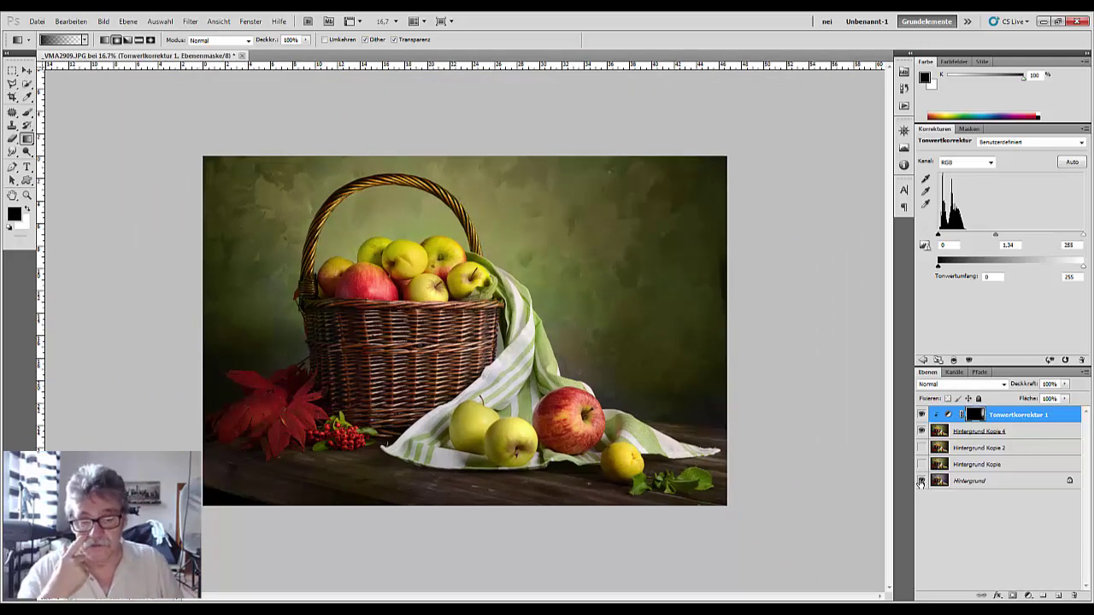